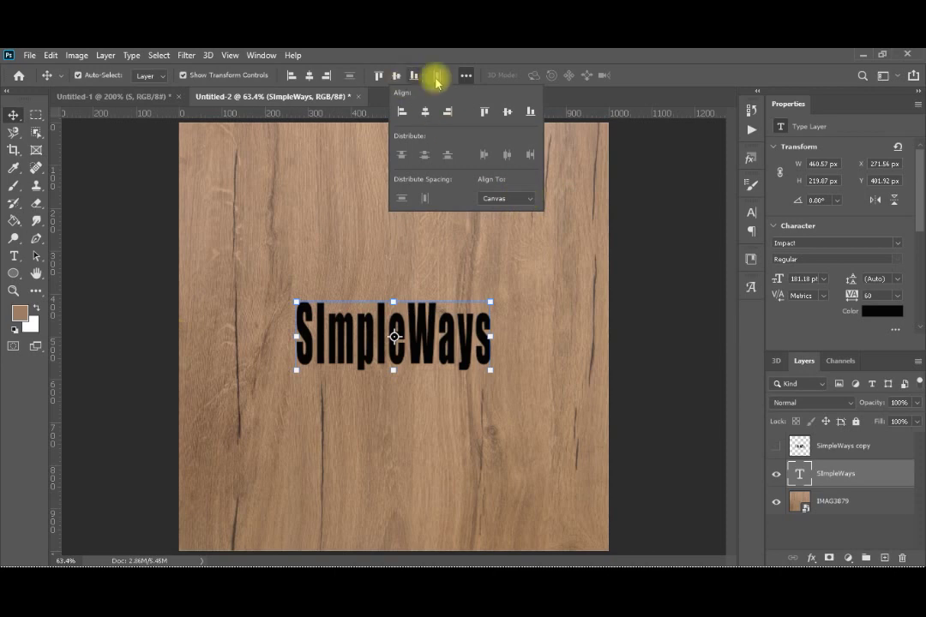
Duplicate the SImpleWays text layer and hide the original text layer beneath it.
click(466, 76)
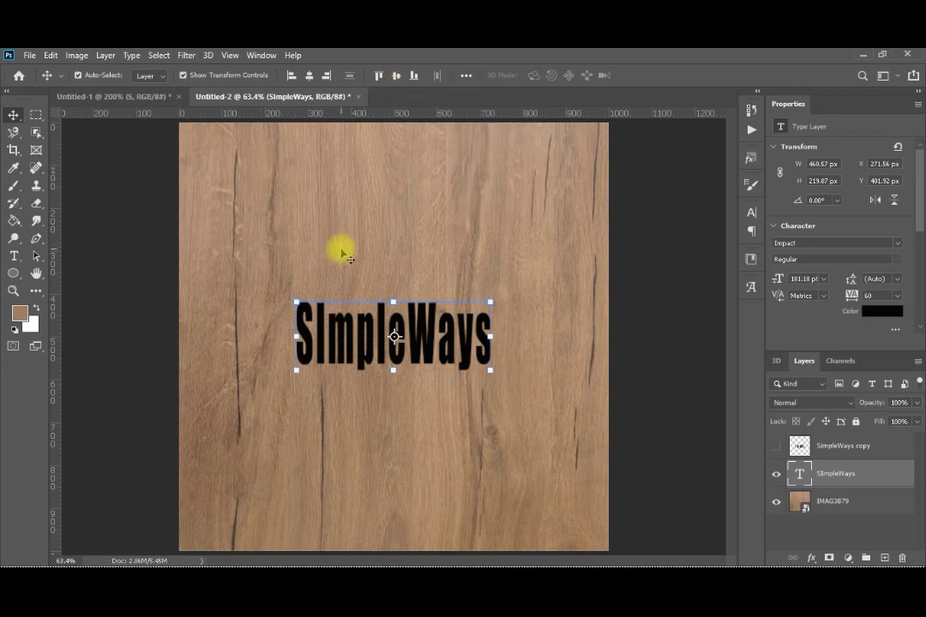
key(ctrl+j)
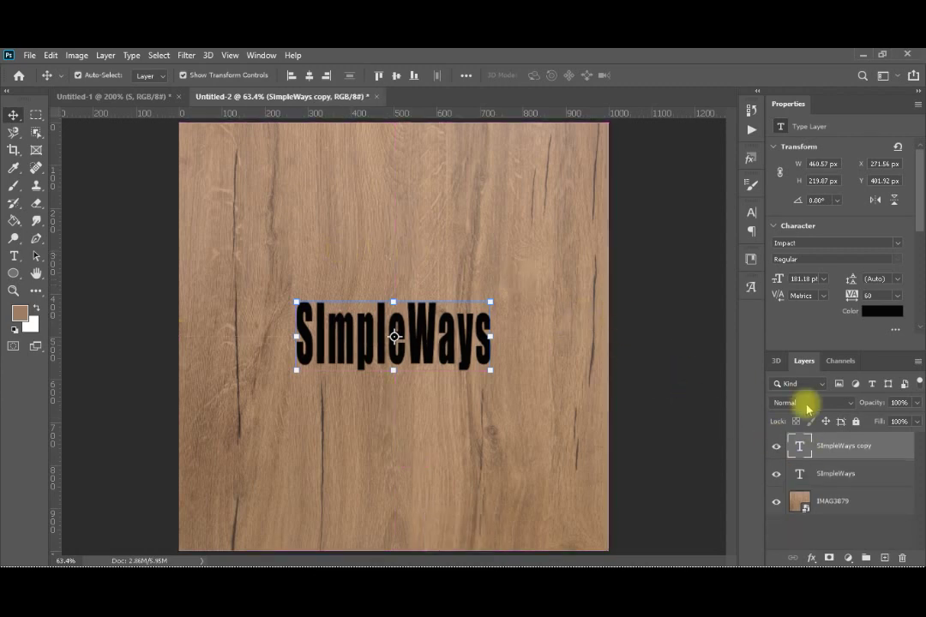
click(777, 474)
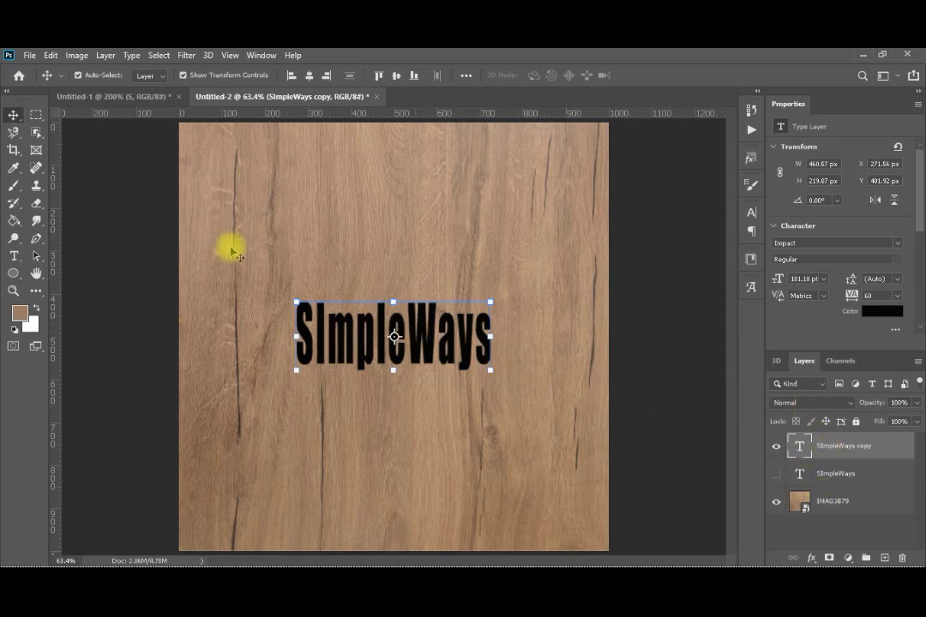
Copy a rectangular area around the text from the IMAG3879 wood layer to a new layer, keeping the original SImpleWays text layer hidden.
click(35, 115)
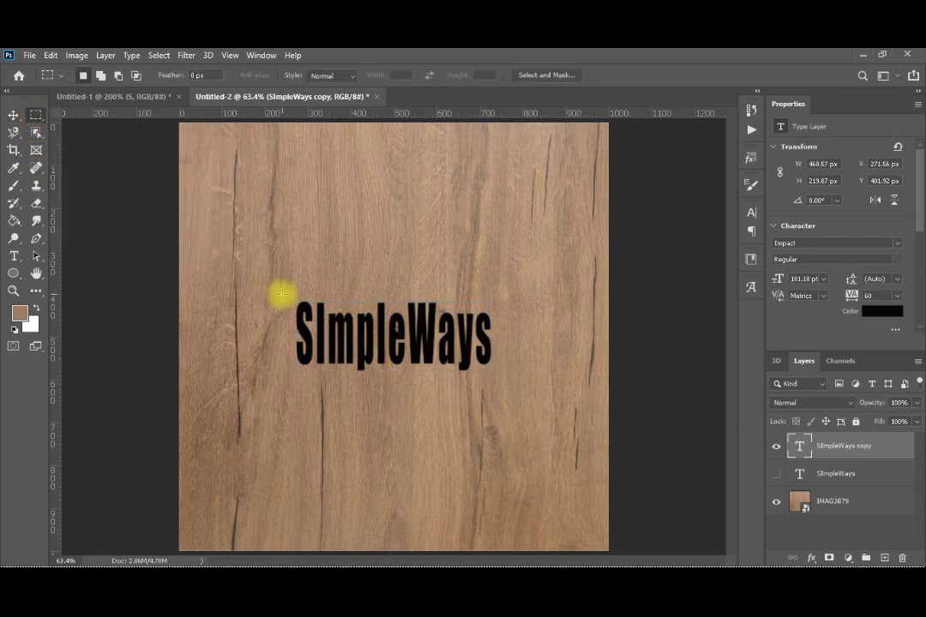
drag(288, 293, 497, 379)
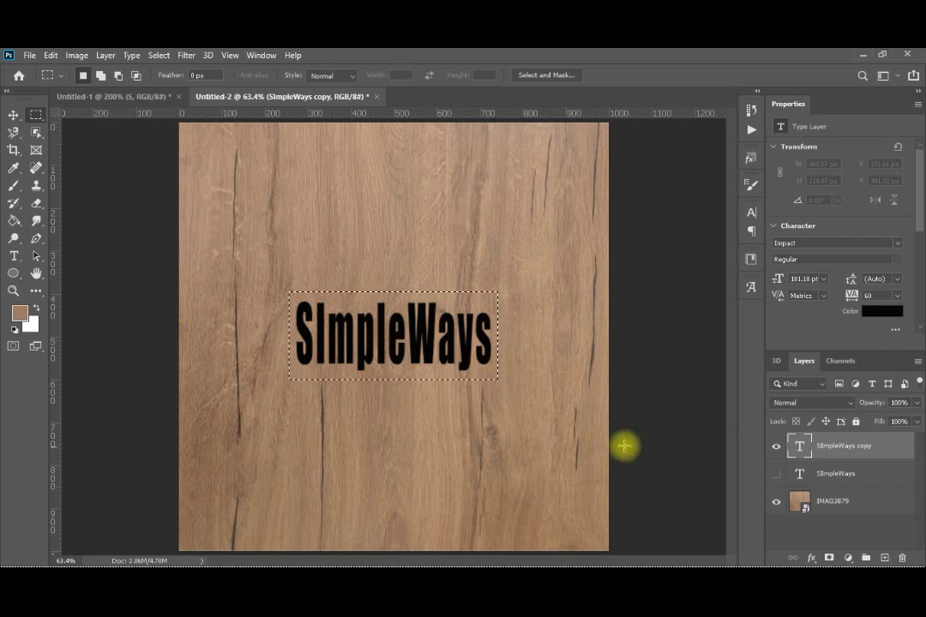
key(ctrl+j)
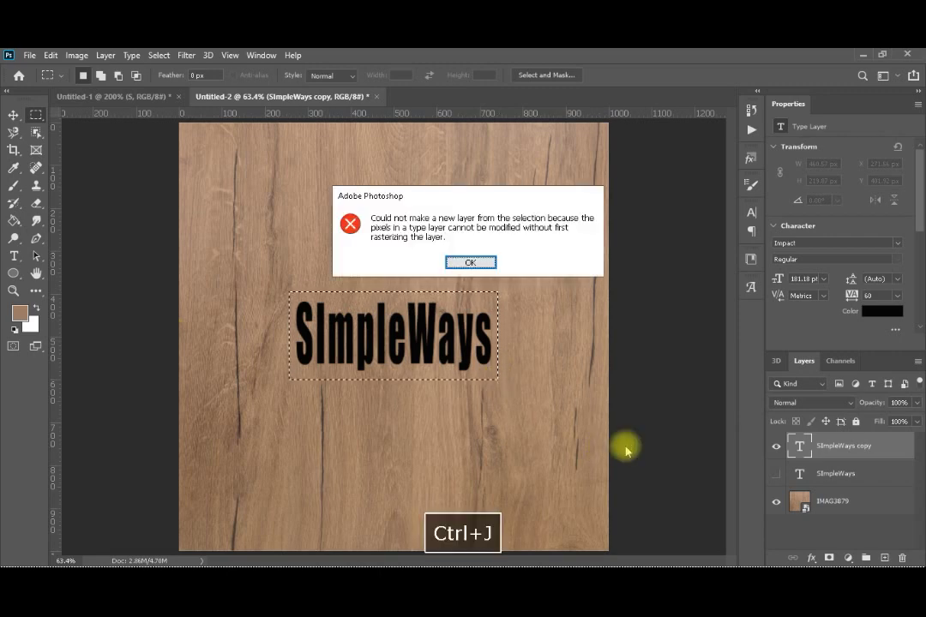
click(474, 262)
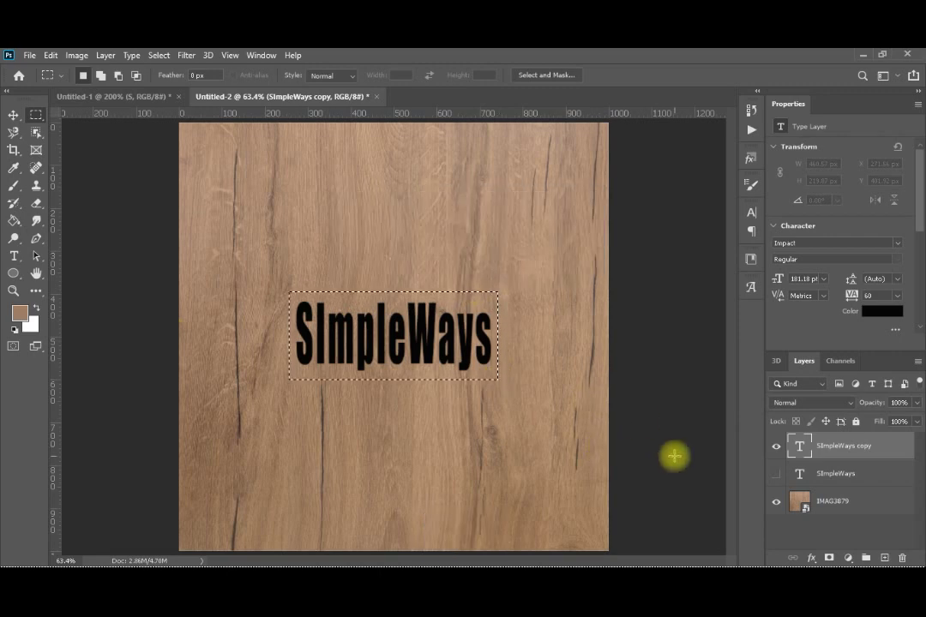
click(838, 503)
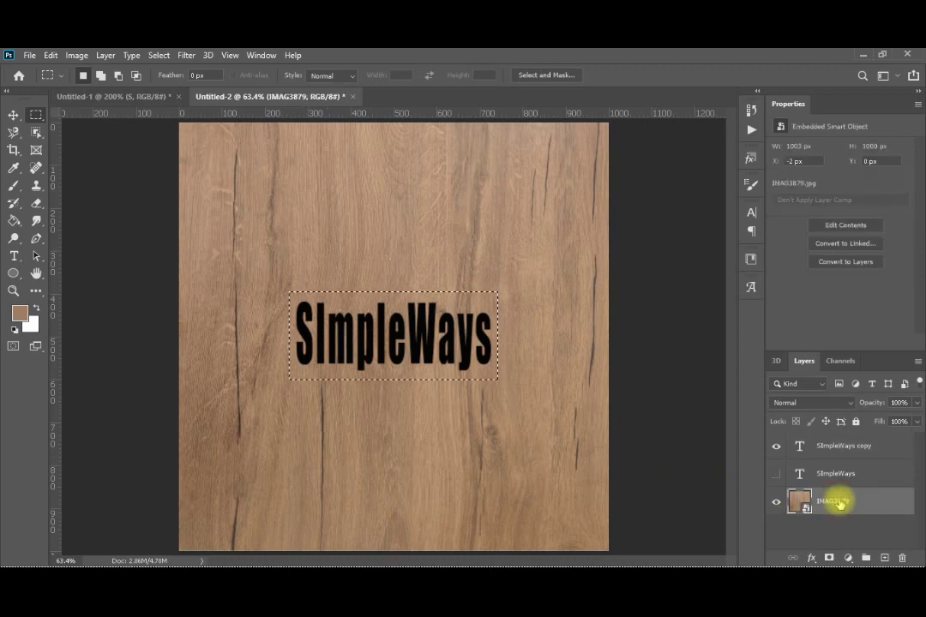
key(ctrl+j)
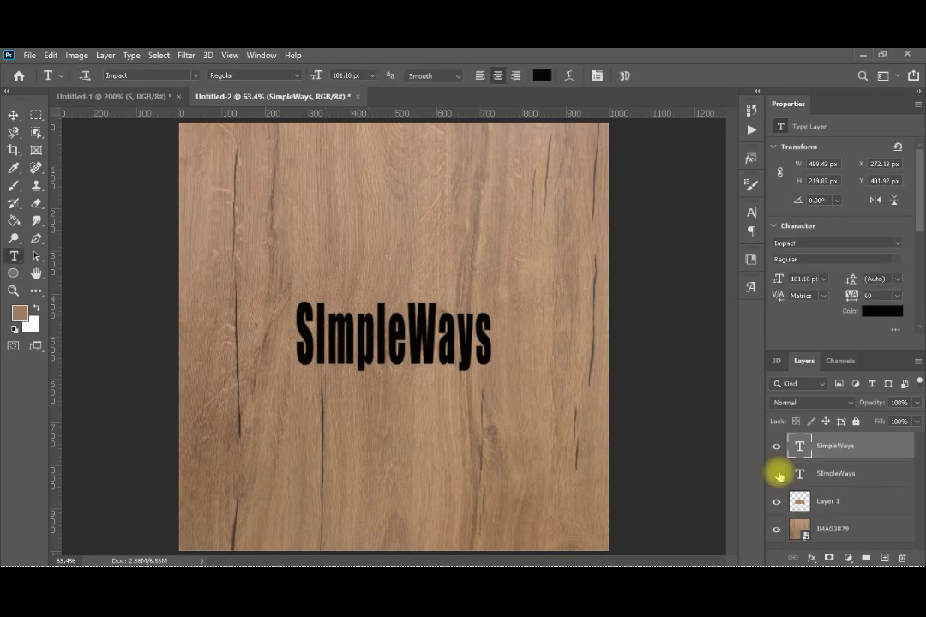
click(776, 474)
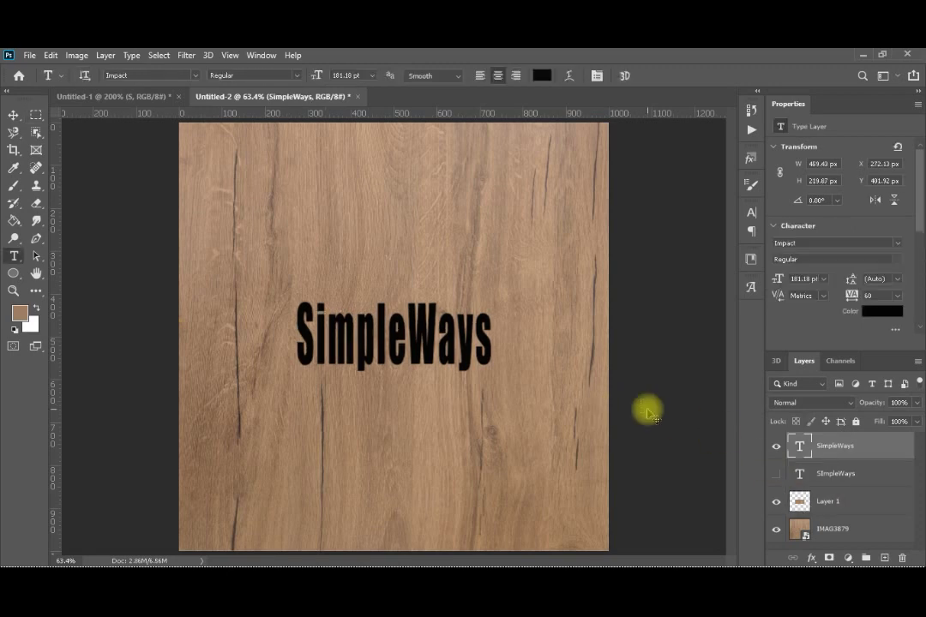
Select the letter S of the SimpleWays text with the Object Selection tool.
key(ctrl+alt+equal)
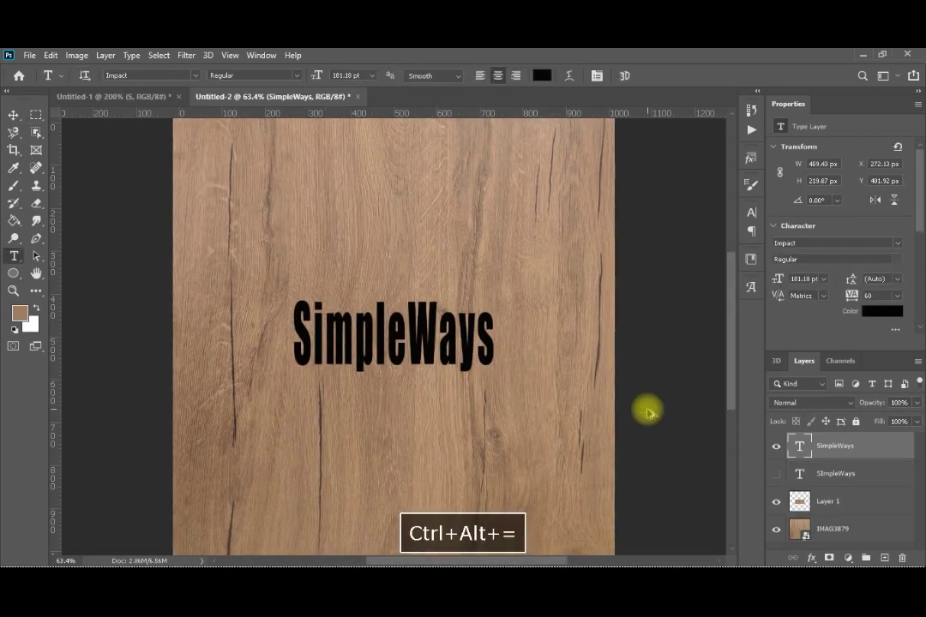
key(ctrl+alt+equal)
key(ctrl+alt+equal)
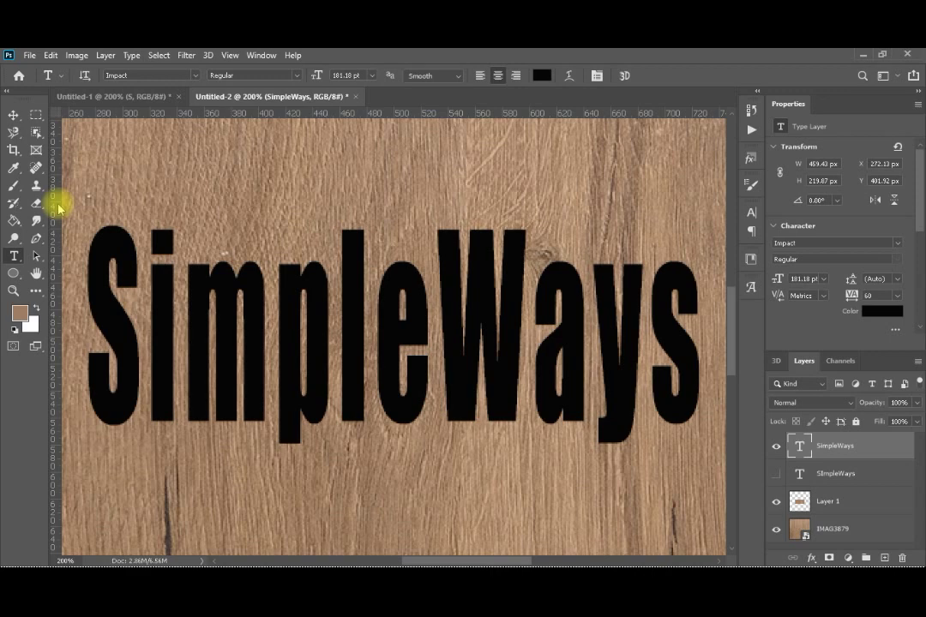
click(37, 132)
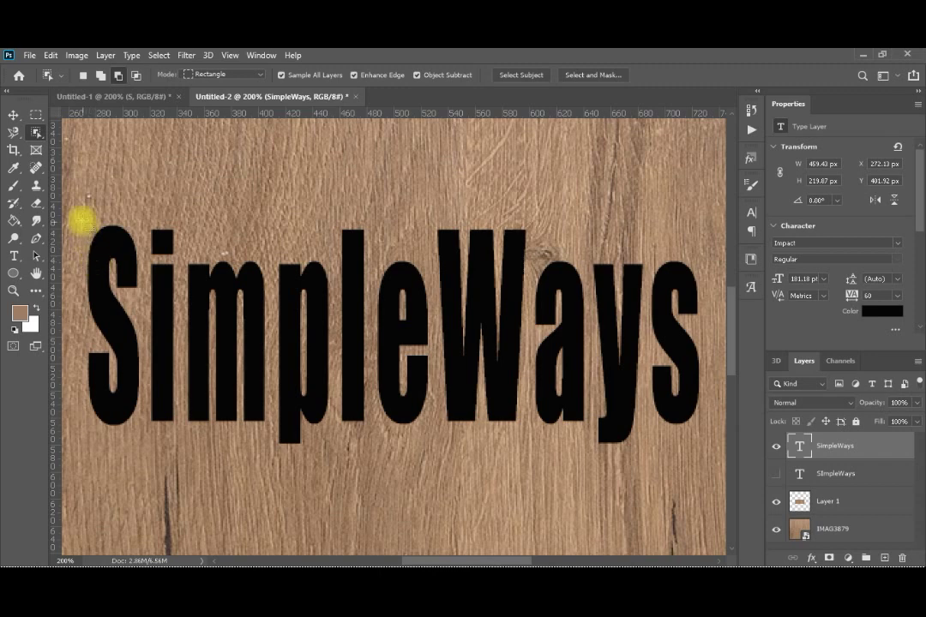
drag(85, 195, 146, 438)
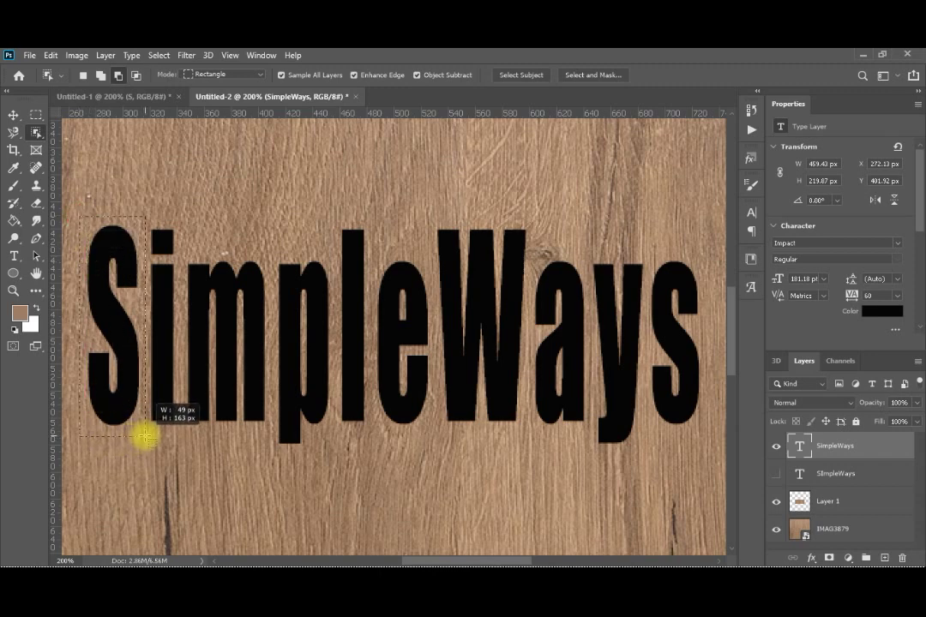
drag(146, 437, 146, 437)
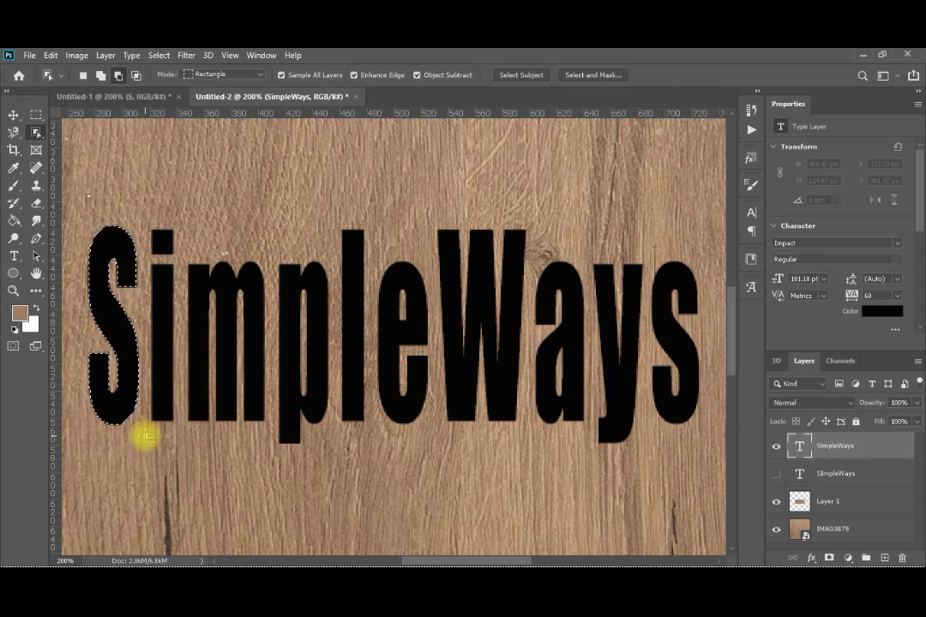
key(Return)
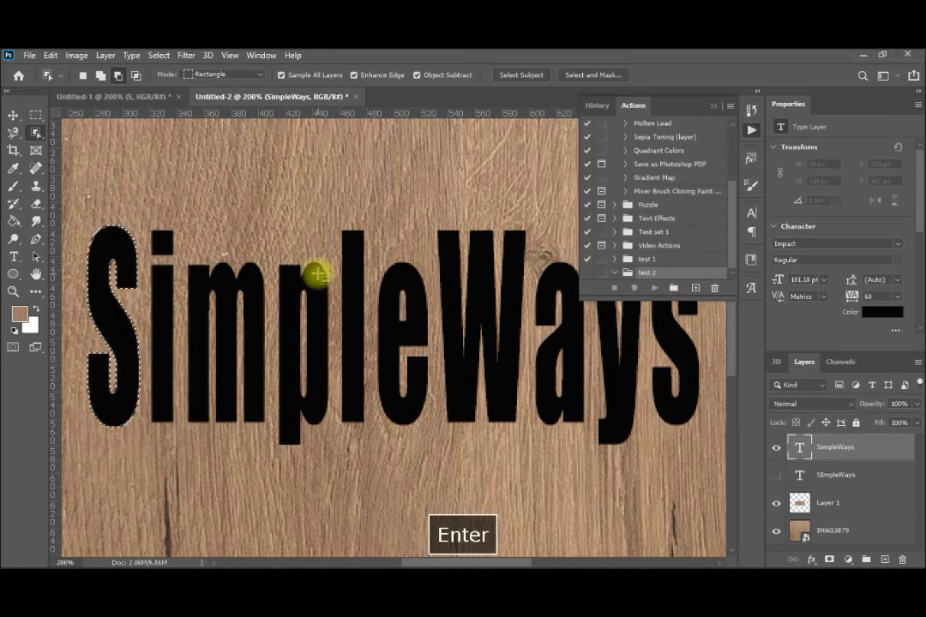
Create an action set named test3 and start recording a new action, Action 1, in it.
click(674, 291)
text(test)
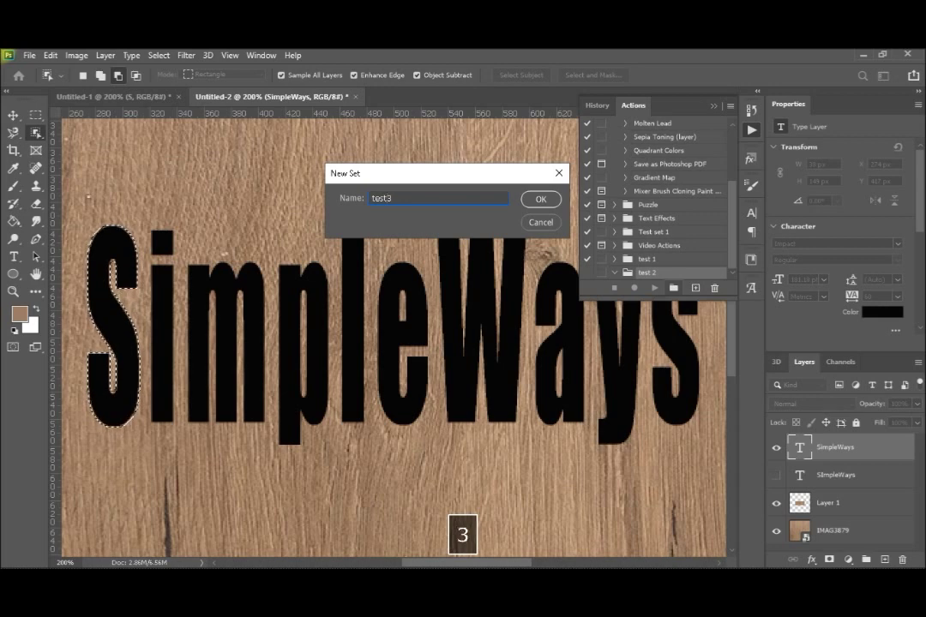
text(3)
key(Return)
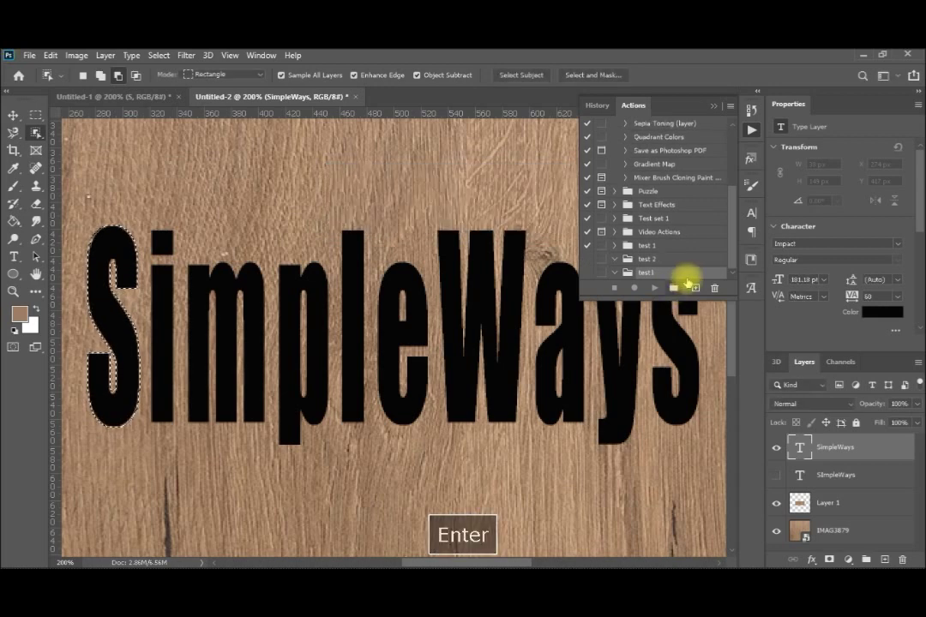
click(699, 289)
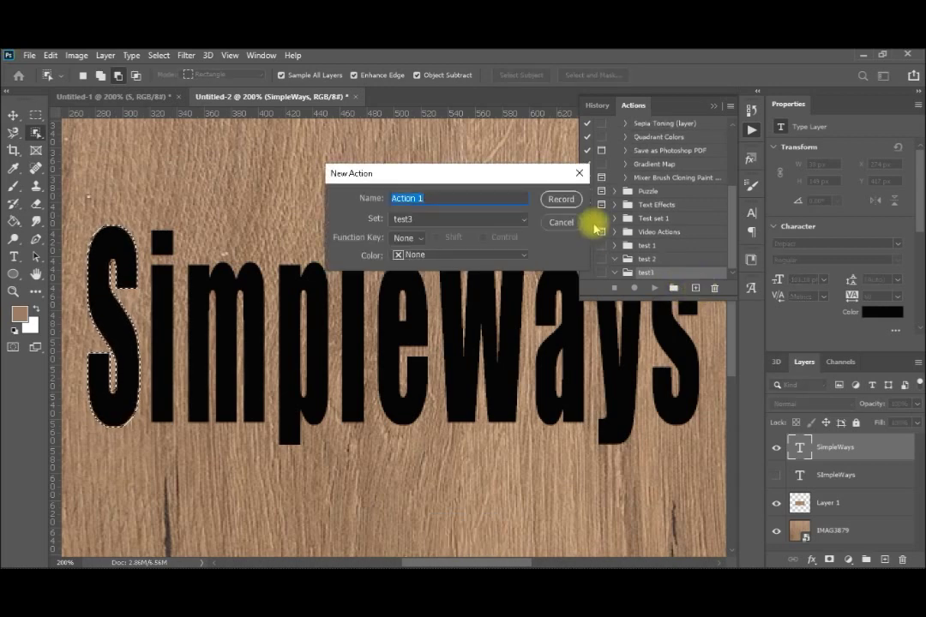
click(561, 200)
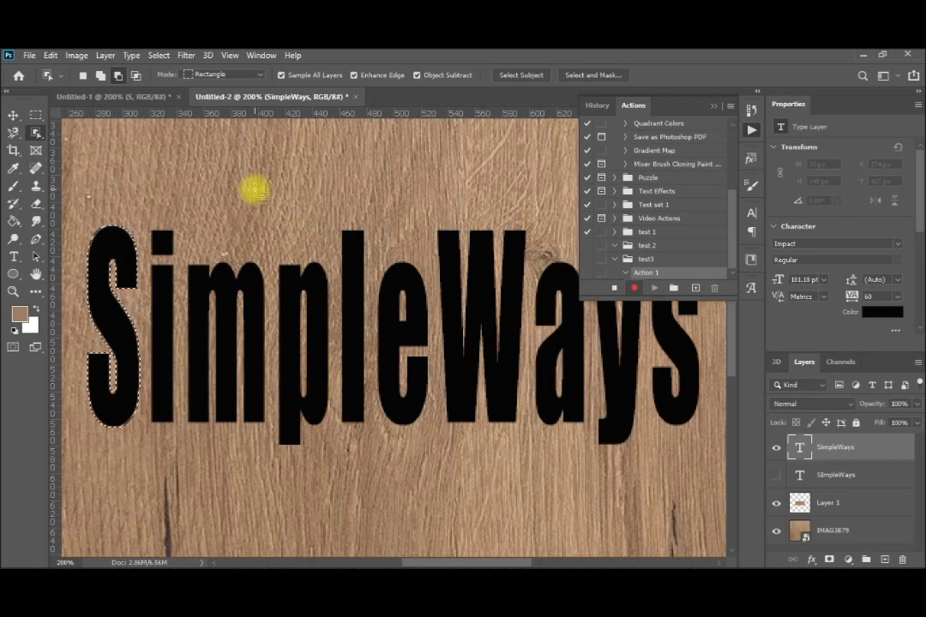
Rasterize the SimpleWays text layer and copy the selected letter S to a new layer.
key(ctrl+j)
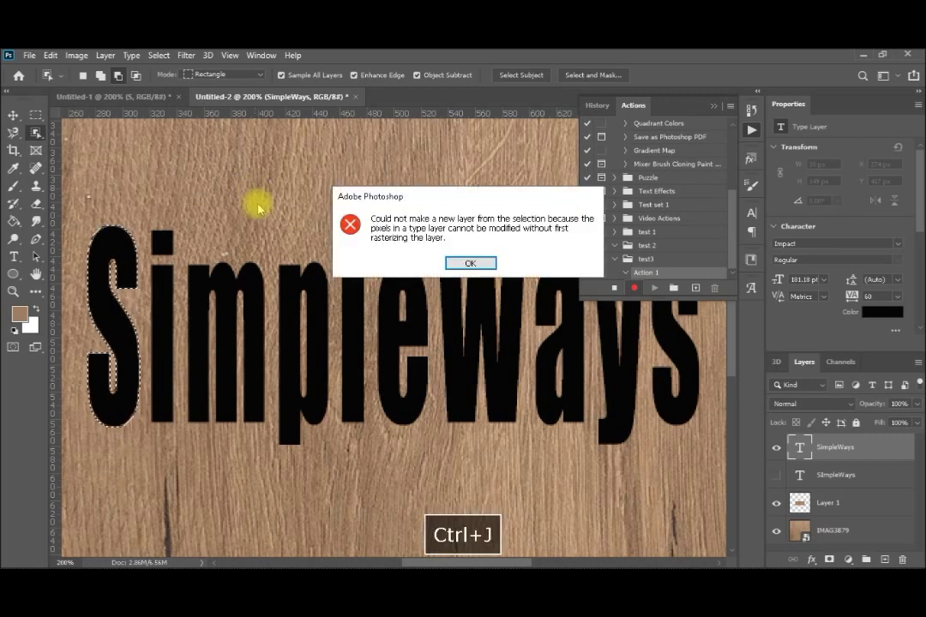
key(Return)
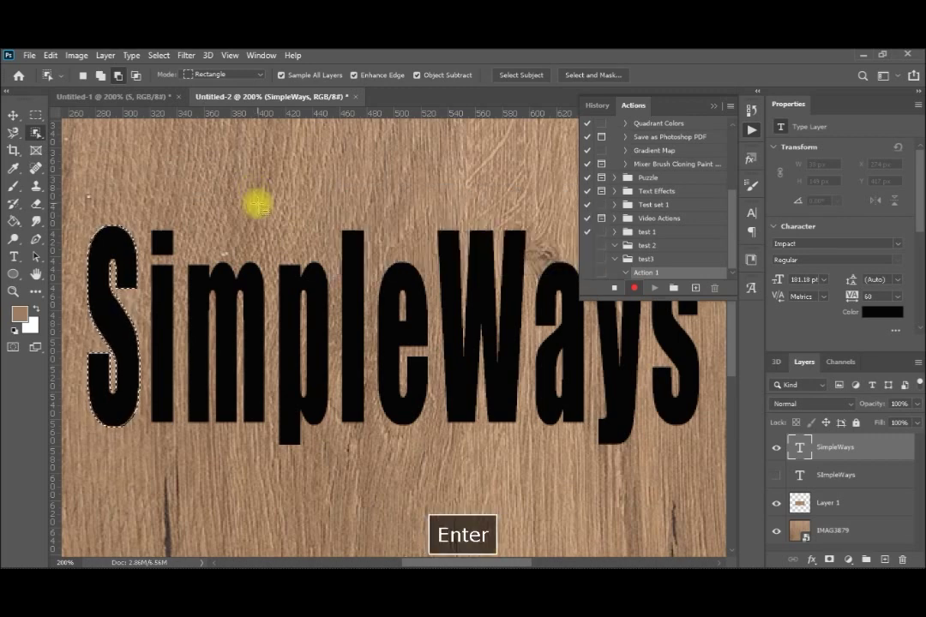
key(alt+l)
key(s)
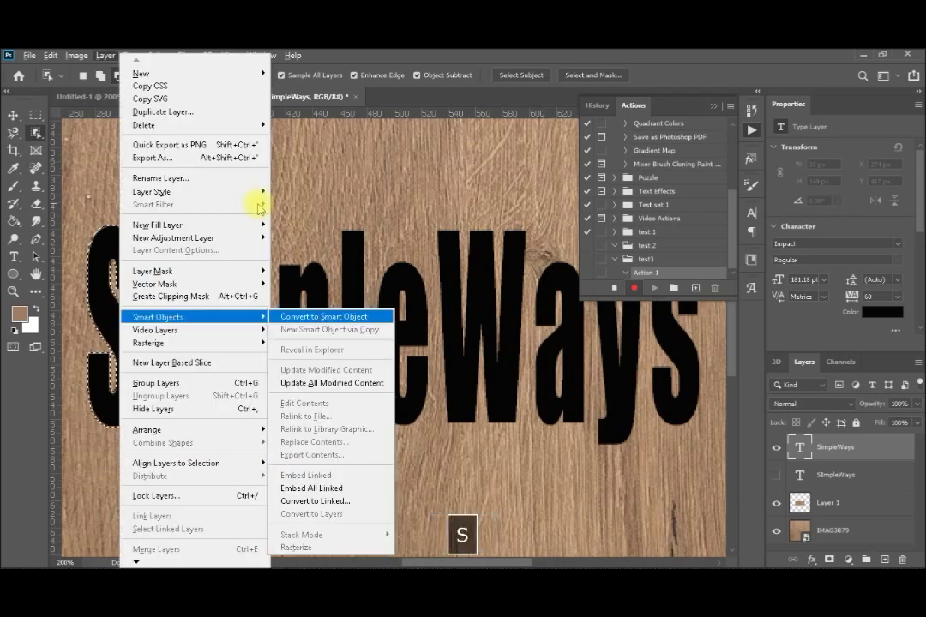
key(BackSpace)
key(z)
key(Left)
key(z)
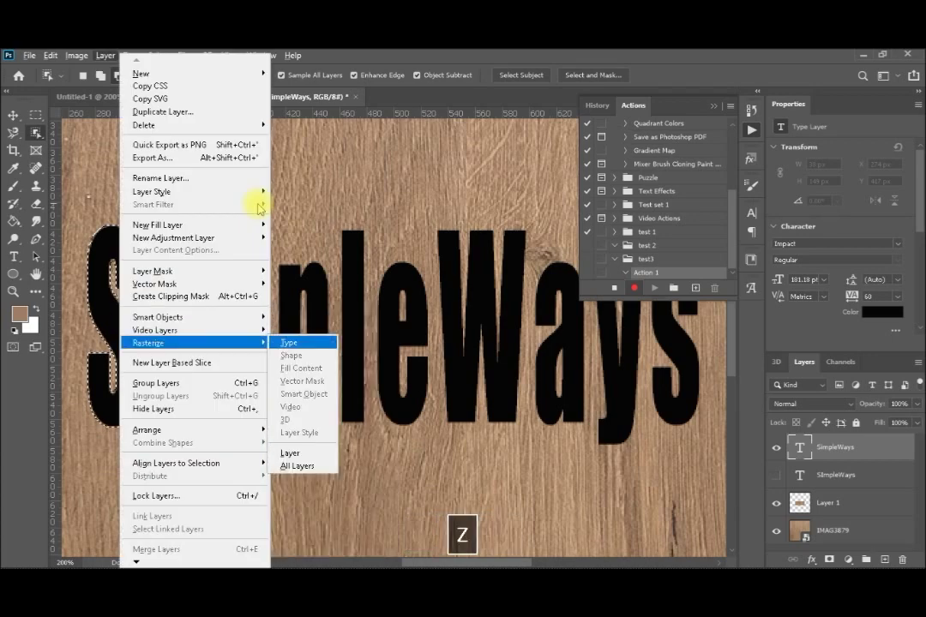
key(l)
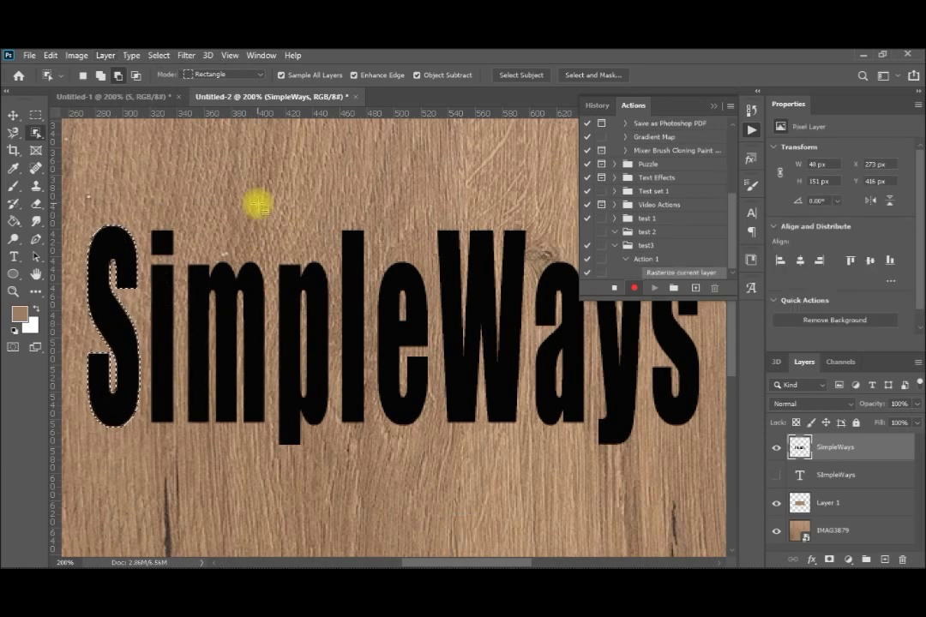
key(ctrl+j)
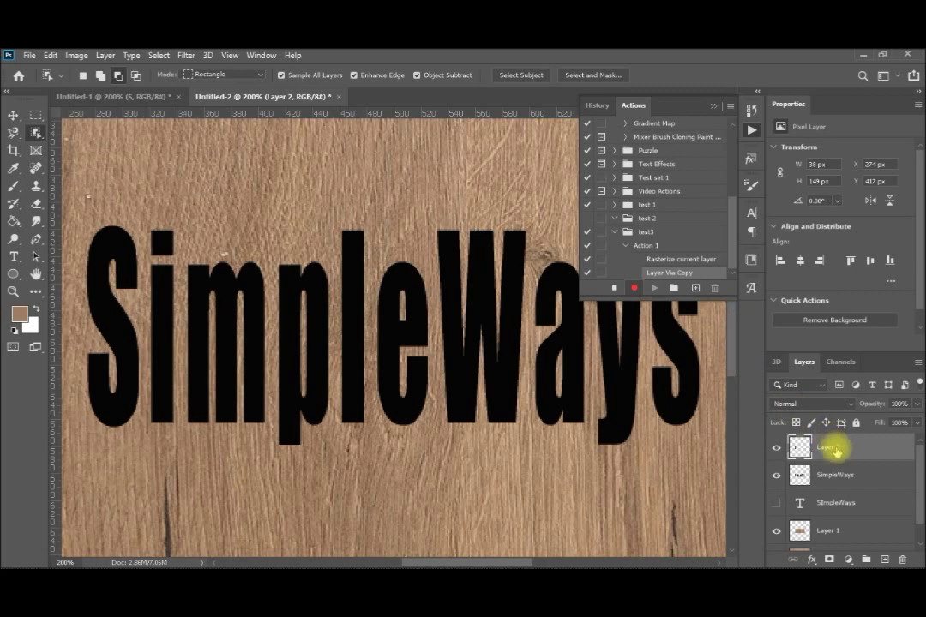
Move the copied S layer directly above Layer 1 and rename it Letter.
drag(836, 450, 845, 517)
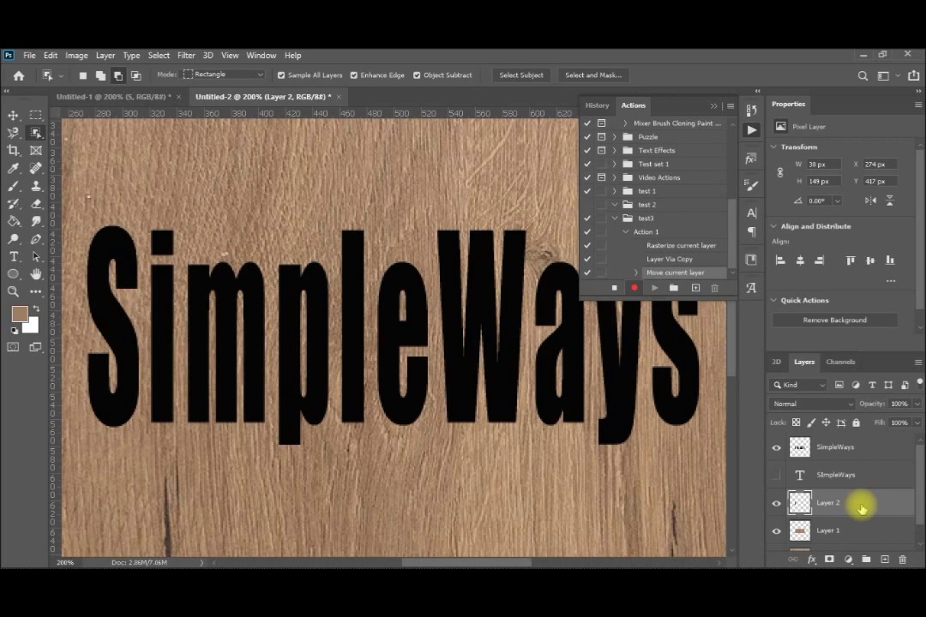
key(F2)
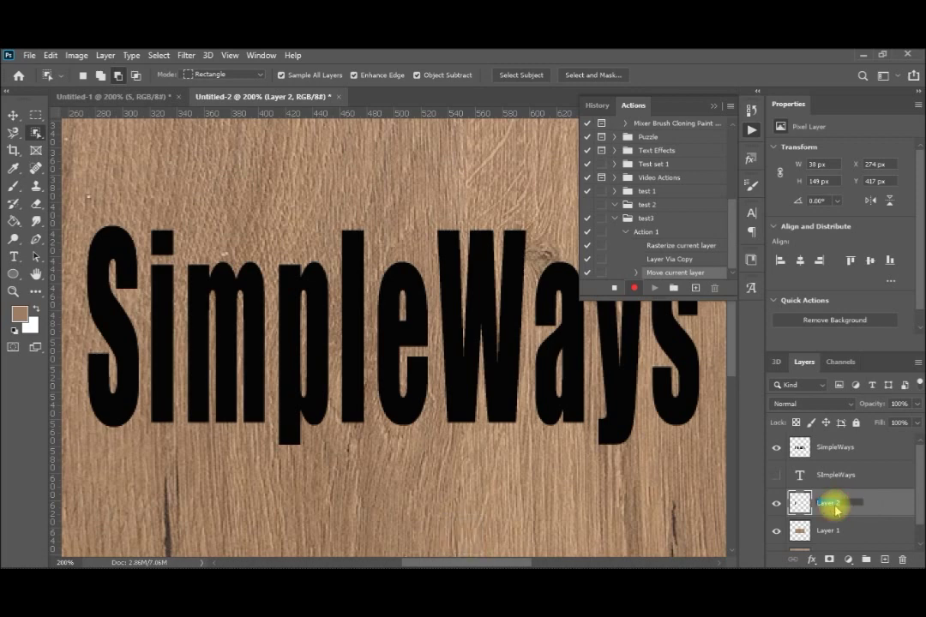
text(S)
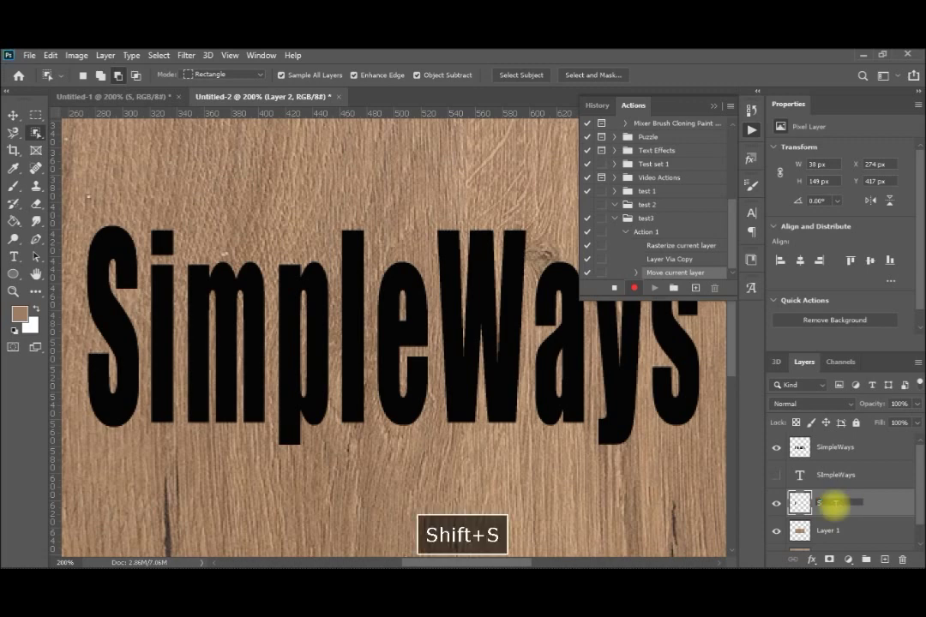
key(BackSpace)
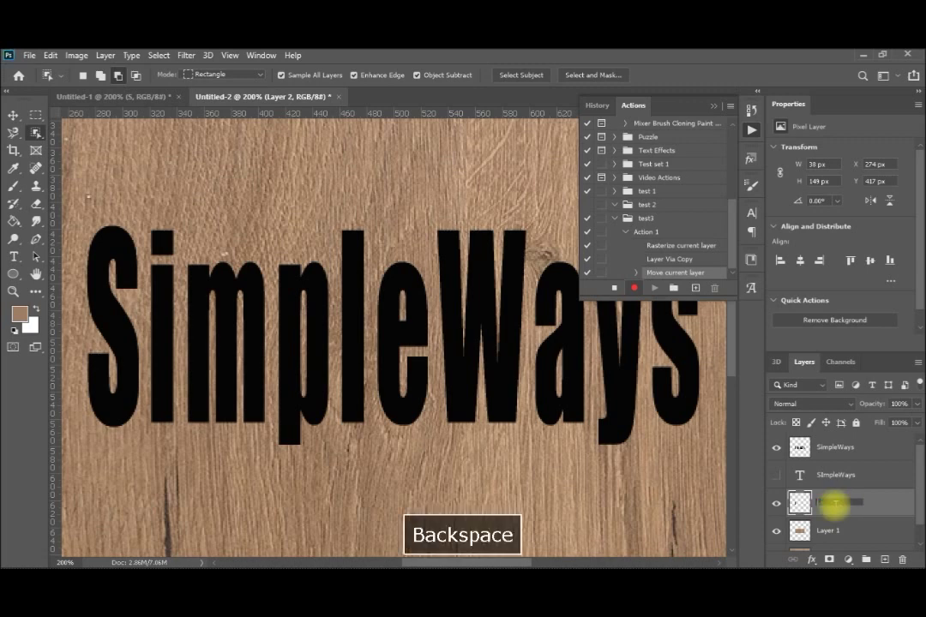
text(Letter)
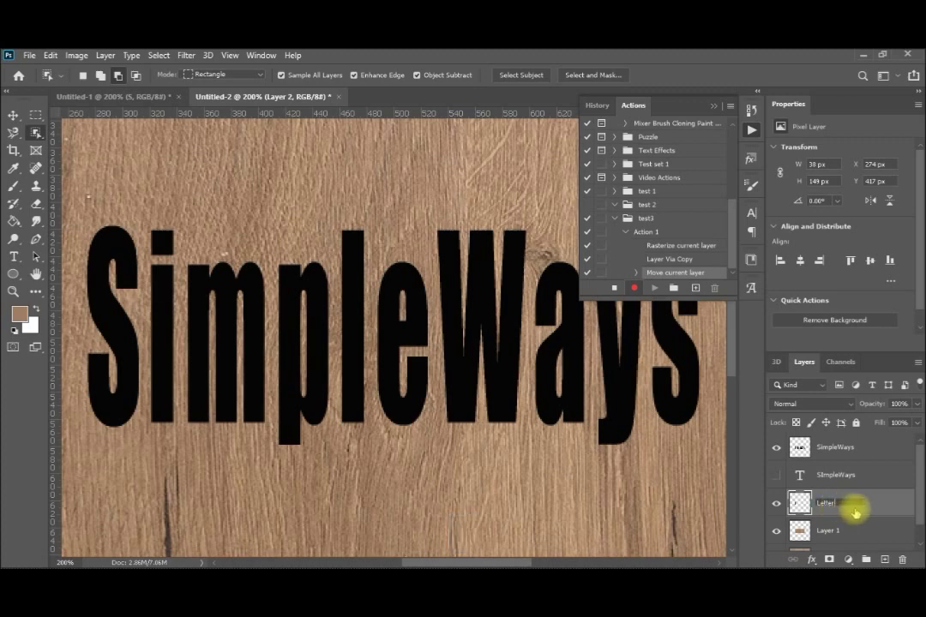
key(Return)
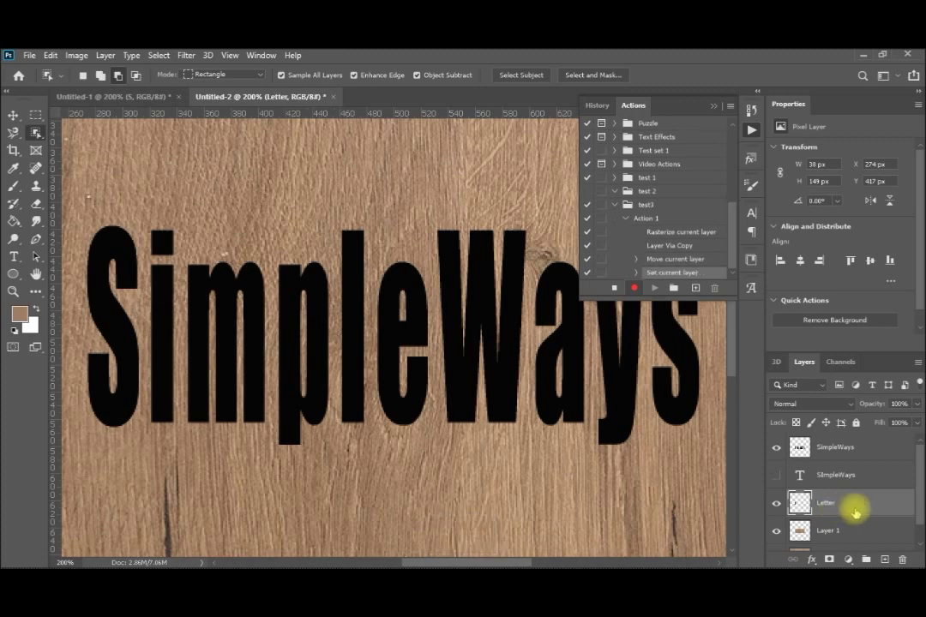
Duplicate the wood piece Layer 1 and place the copy directly above the Letter layer.
click(841, 531)
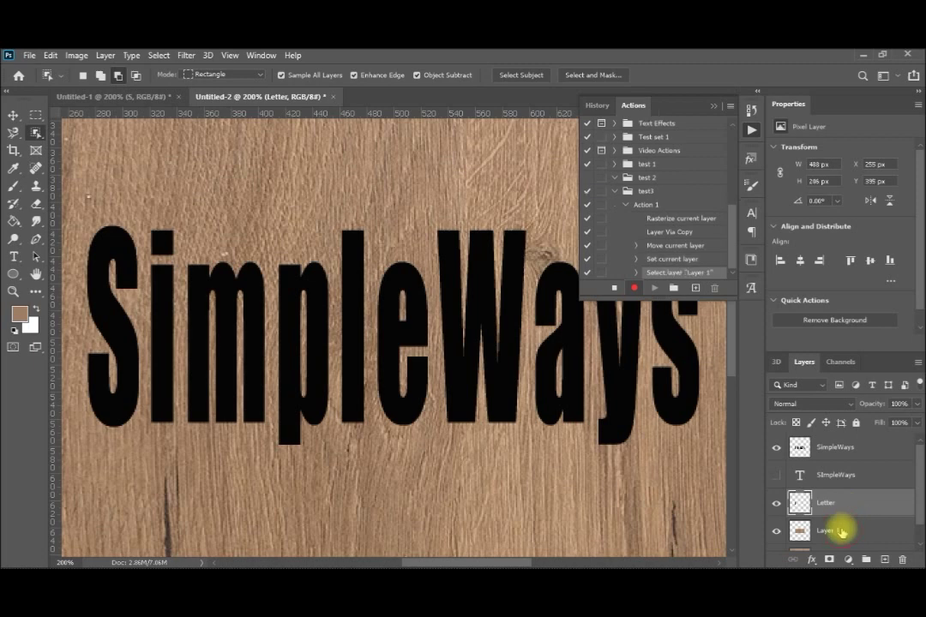
key(ctrl+j)
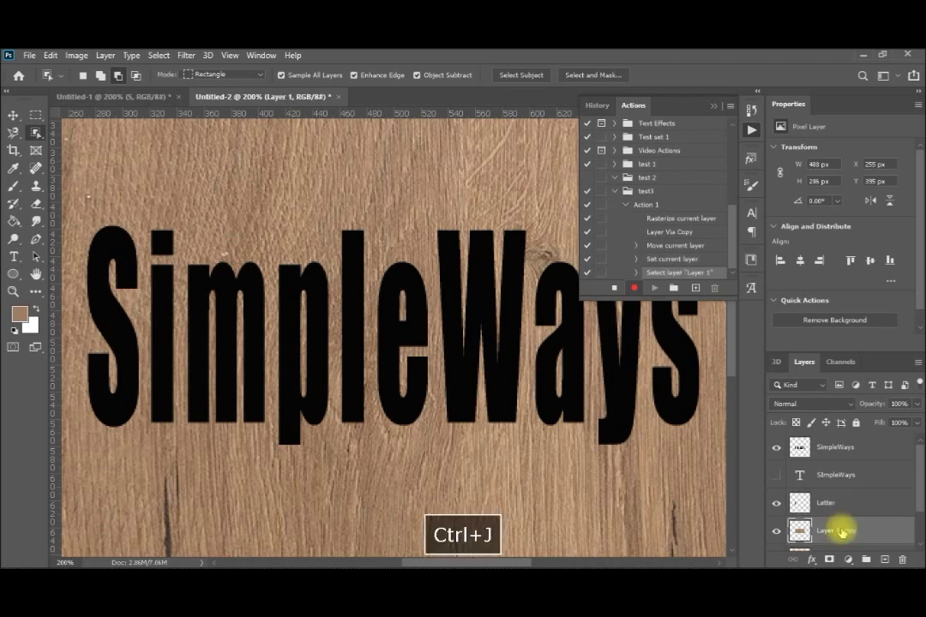
drag(838, 503, 838, 493)
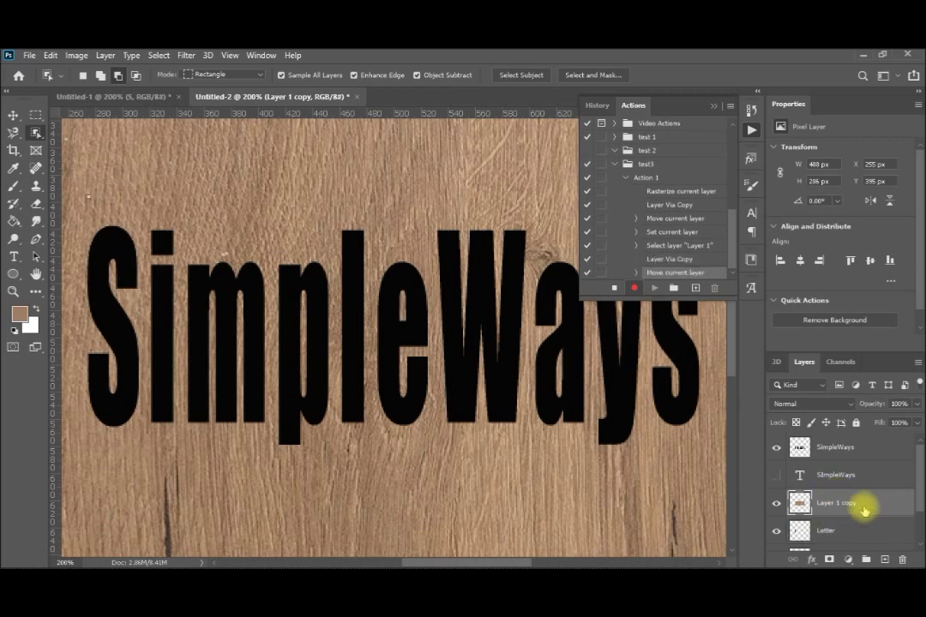
Clip Layer 1 copy to the Letter layer, and give Letter a Bevel & Emboss effect with Outer Bevel style and Chisel Hard technique.
right_click(863, 507)
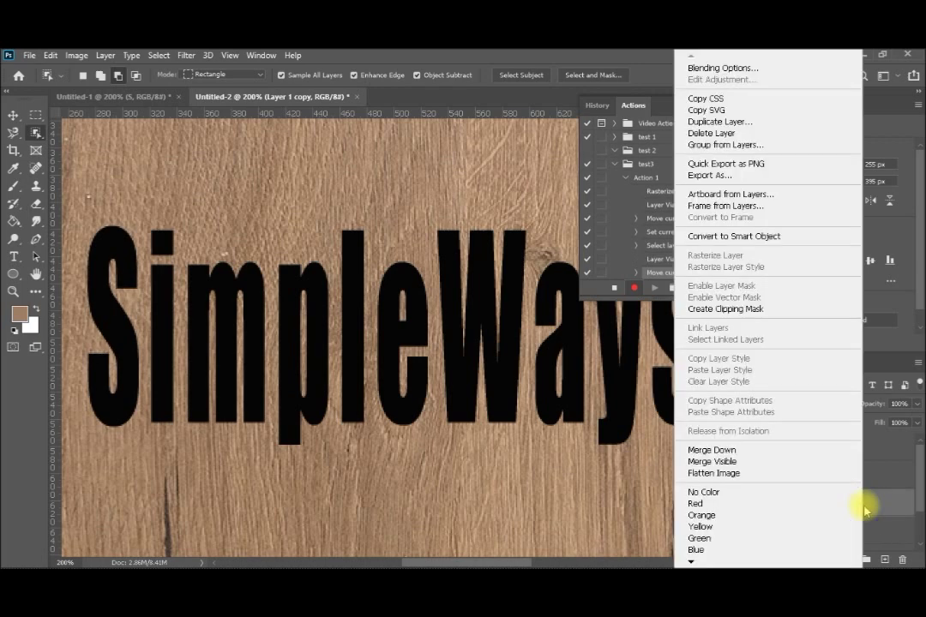
click(757, 309)
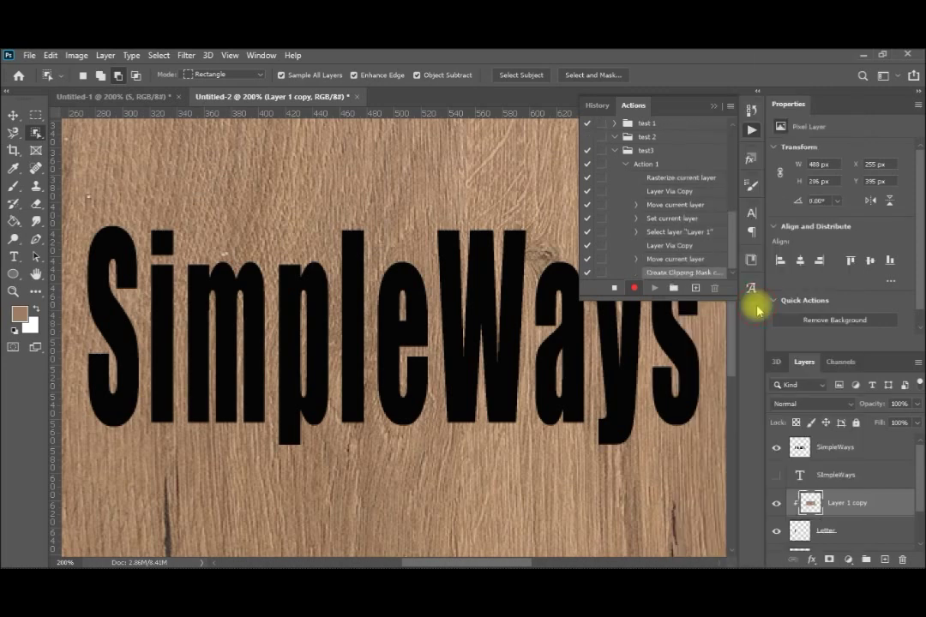
click(824, 532)
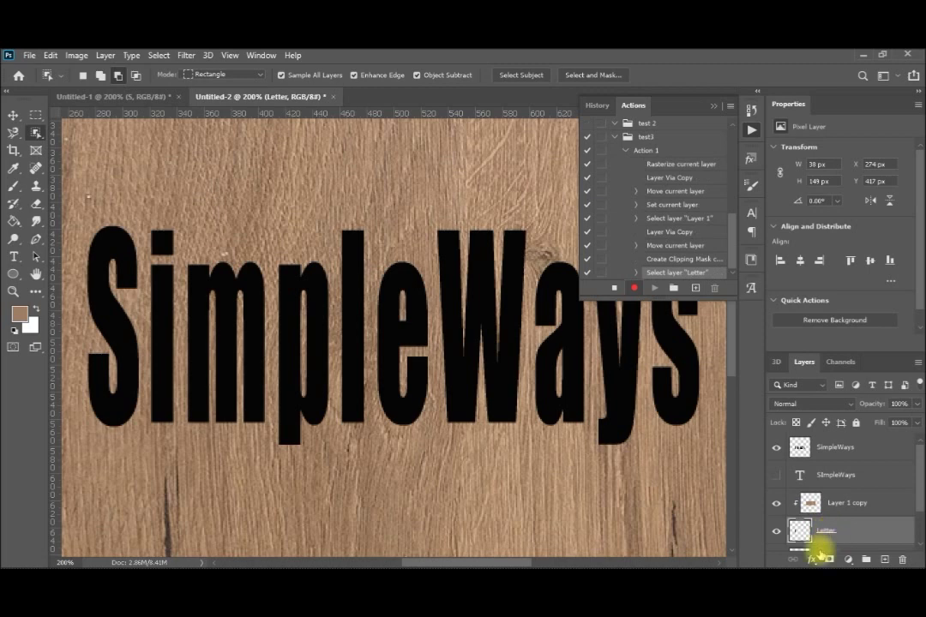
click(811, 559)
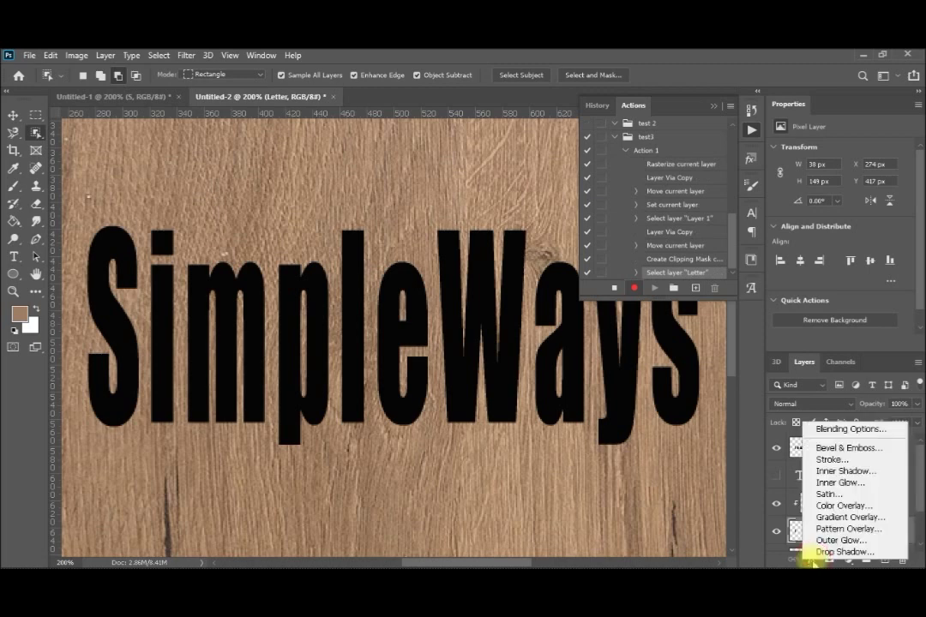
click(828, 449)
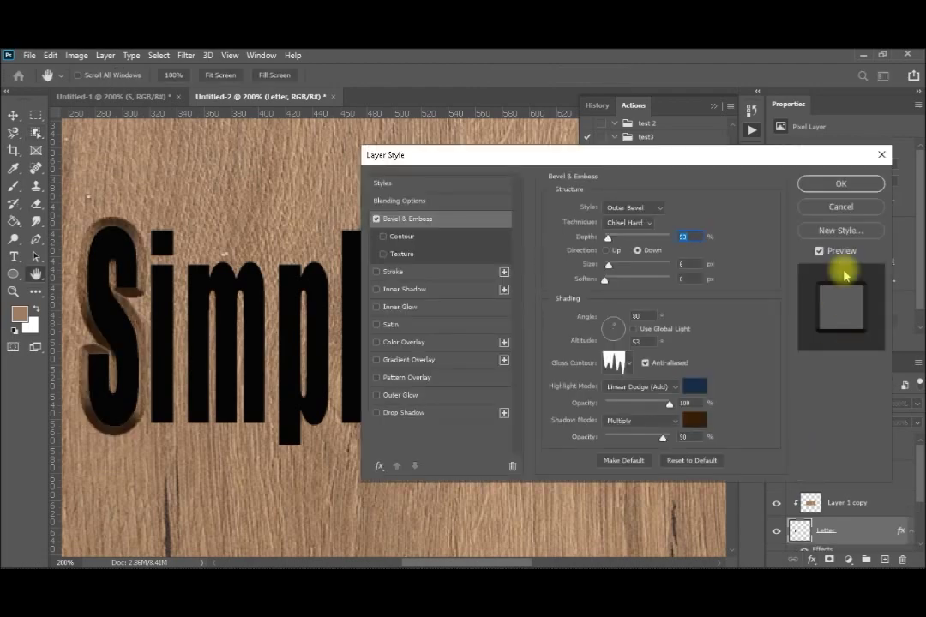
click(824, 185)
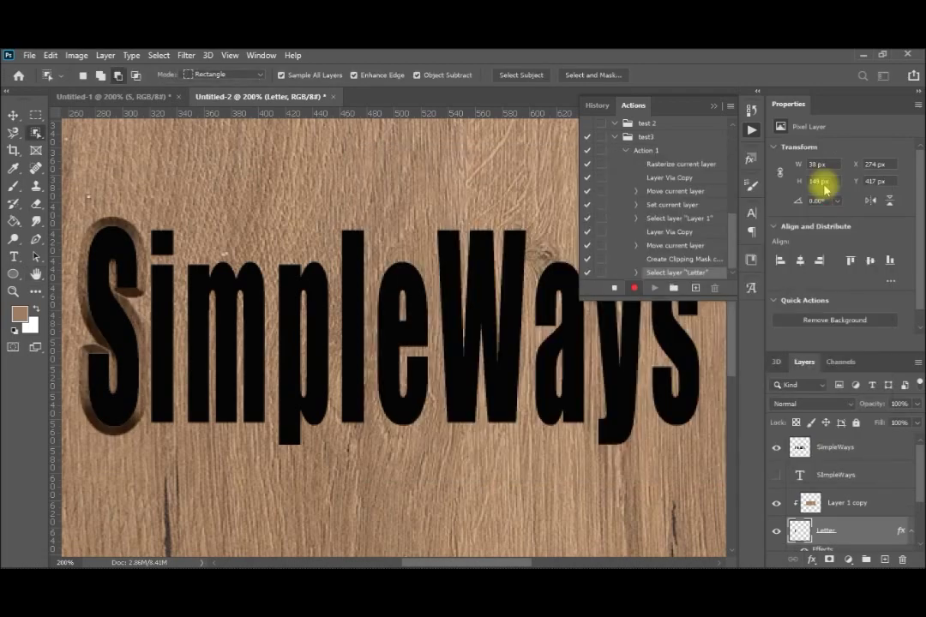
Hide and show the rasterized SimpleWays layer within the action, and stop recording.
click(776, 447)
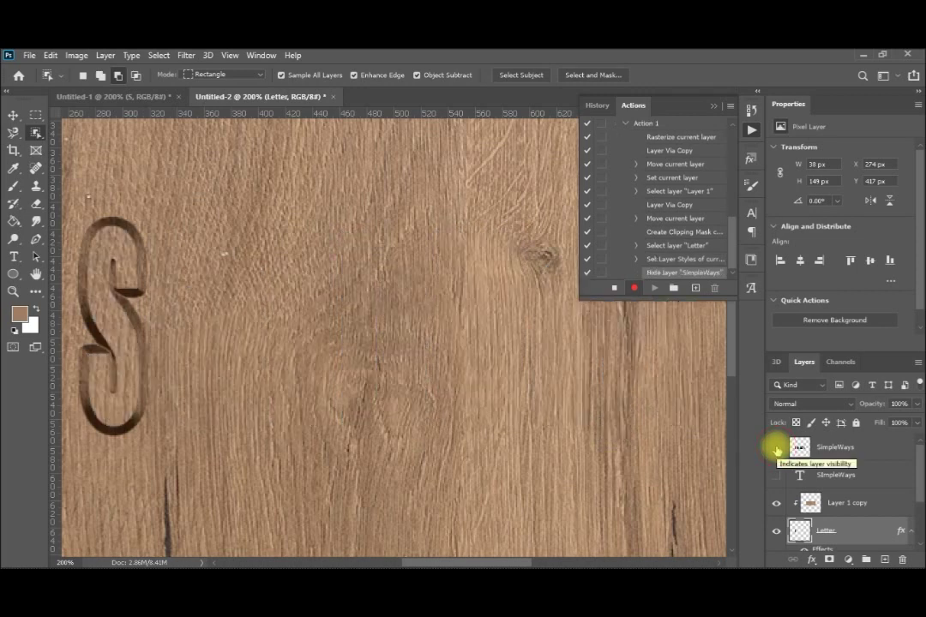
click(776, 449)
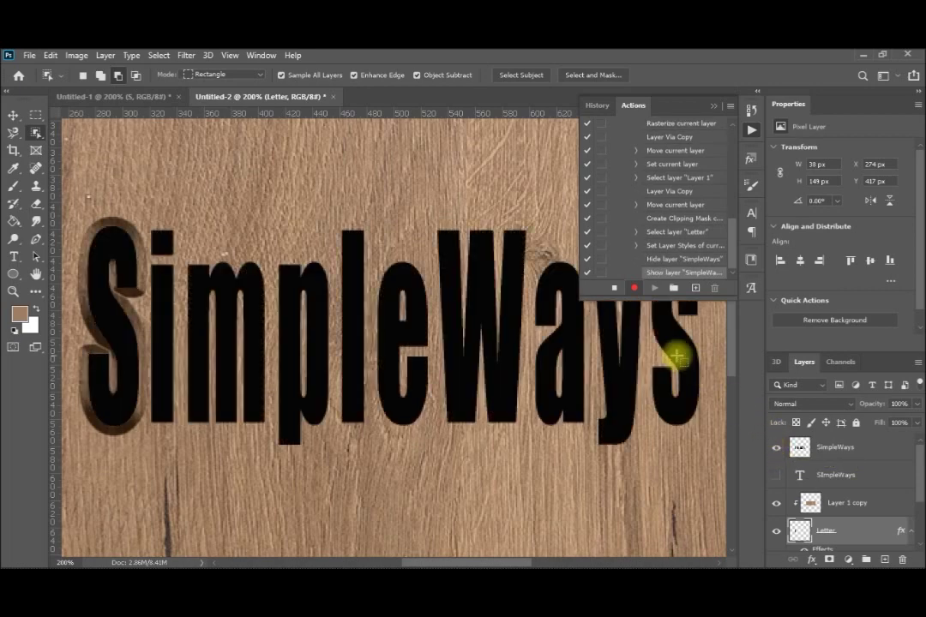
click(614, 289)
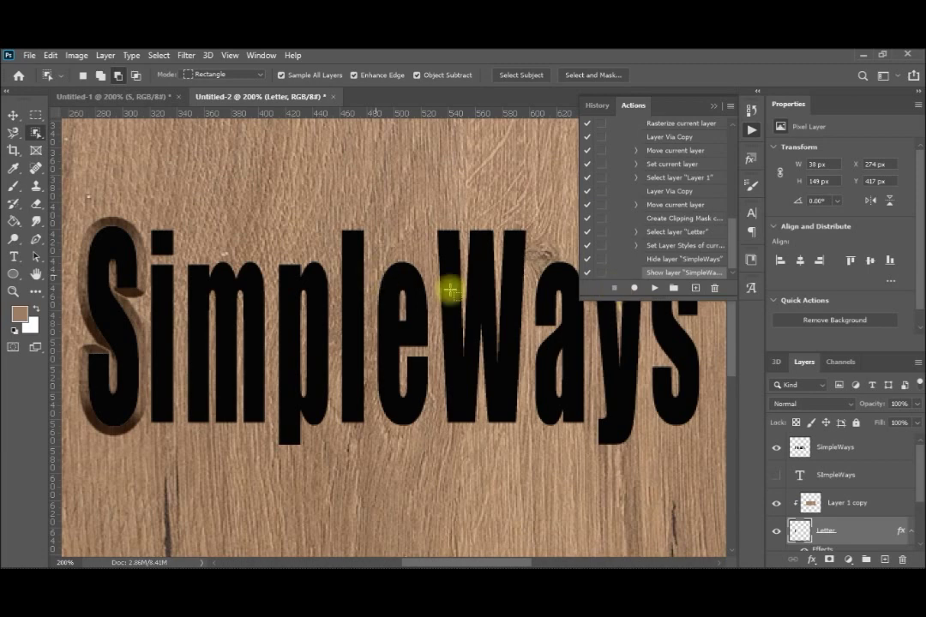
Select the letter i on the rasterized SimpleWays layer, excluding the gap below its dot, and play Action 1 on it.
click(854, 448)
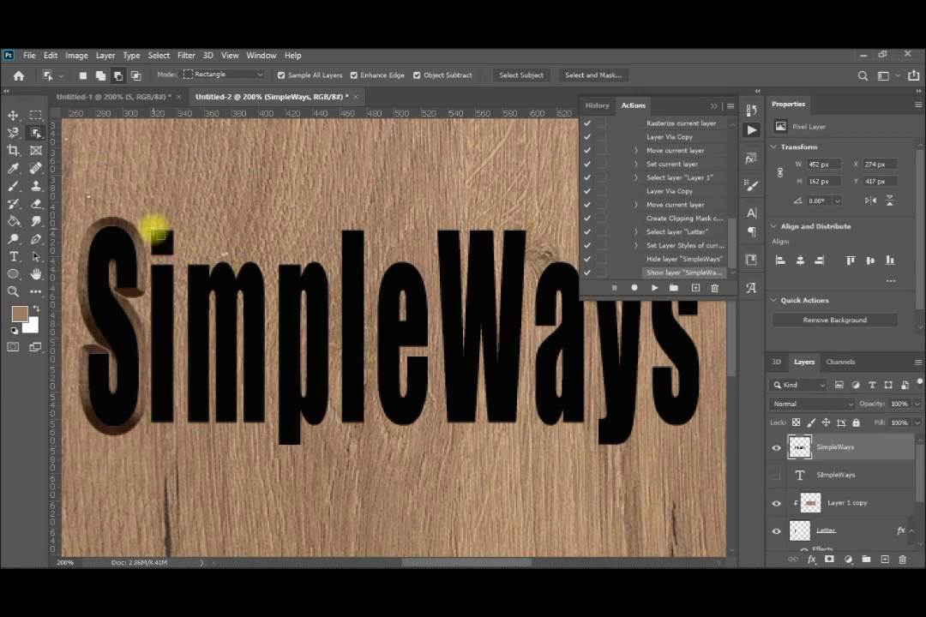
drag(149, 226, 181, 425)
drag(148, 249, 147, 254)
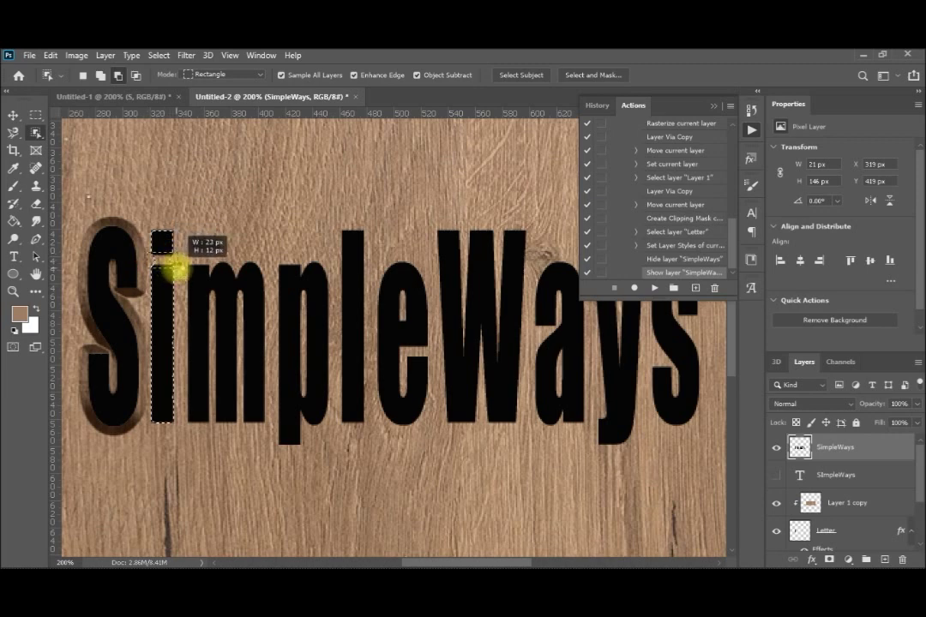
drag(175, 269, 178, 271)
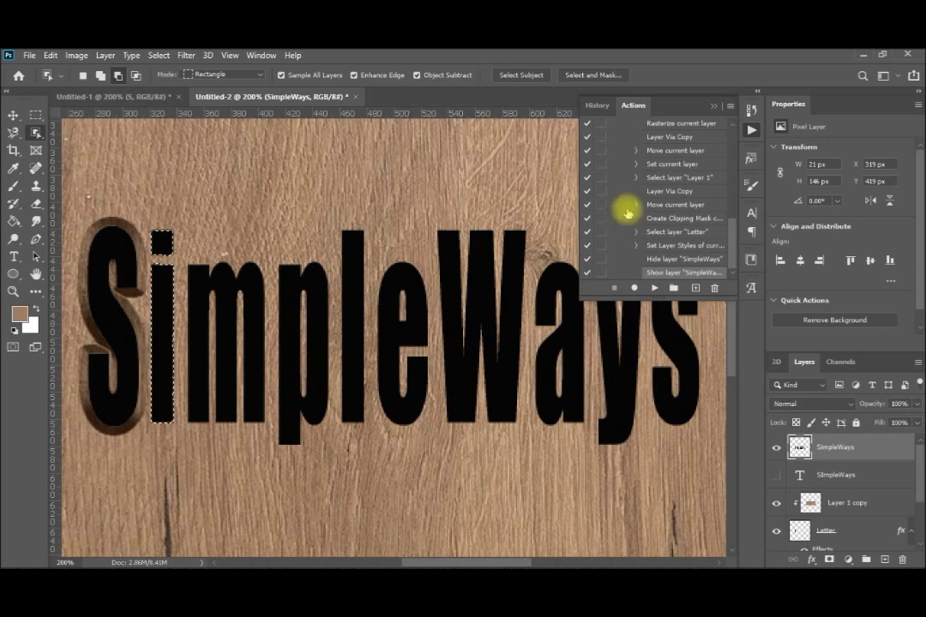
scroll(735, 240, up, 3)
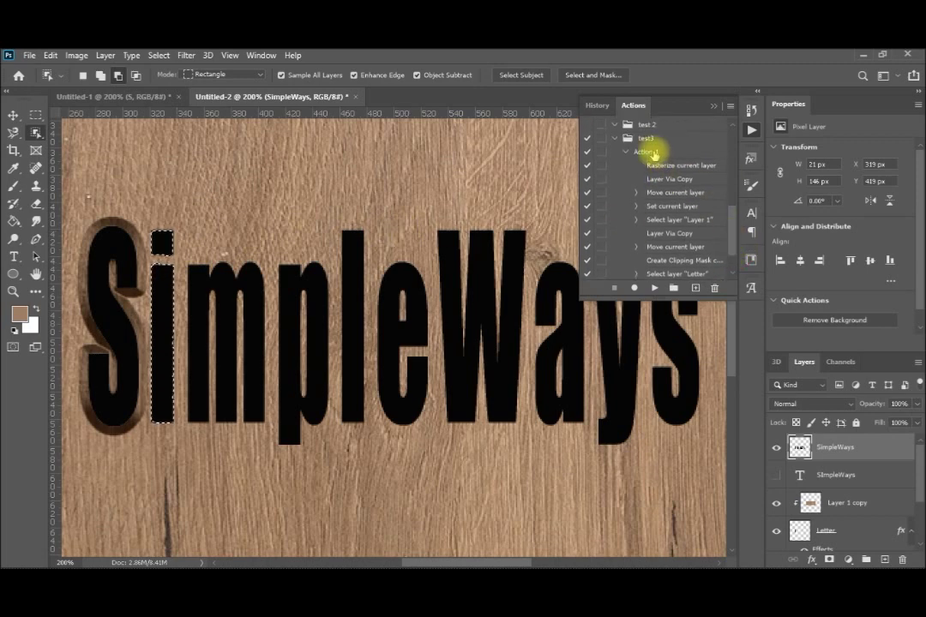
click(651, 153)
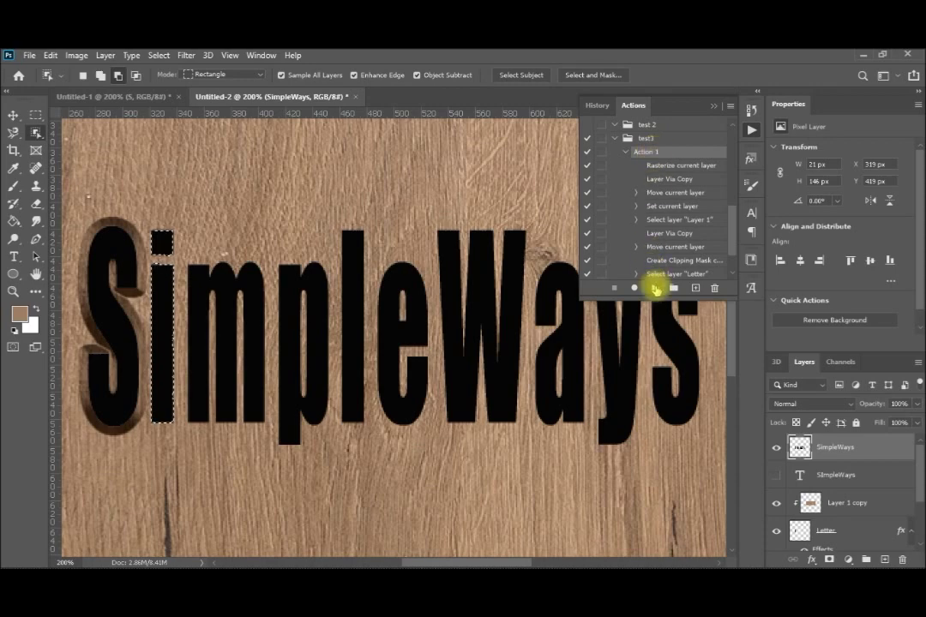
click(655, 289)
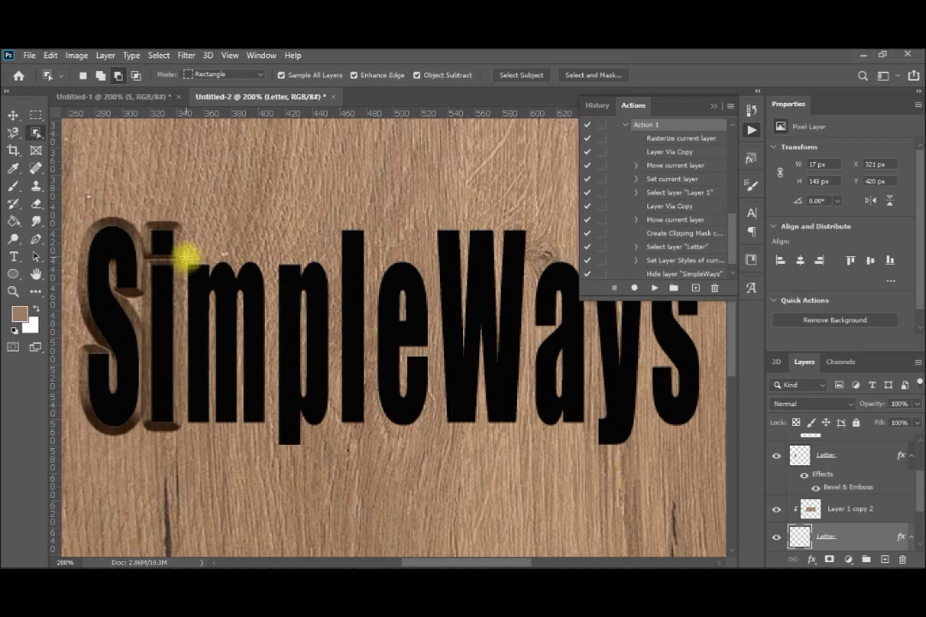
Select the letter m and try to play Action 1 with the Letter layer active.
drag(186, 256, 269, 431)
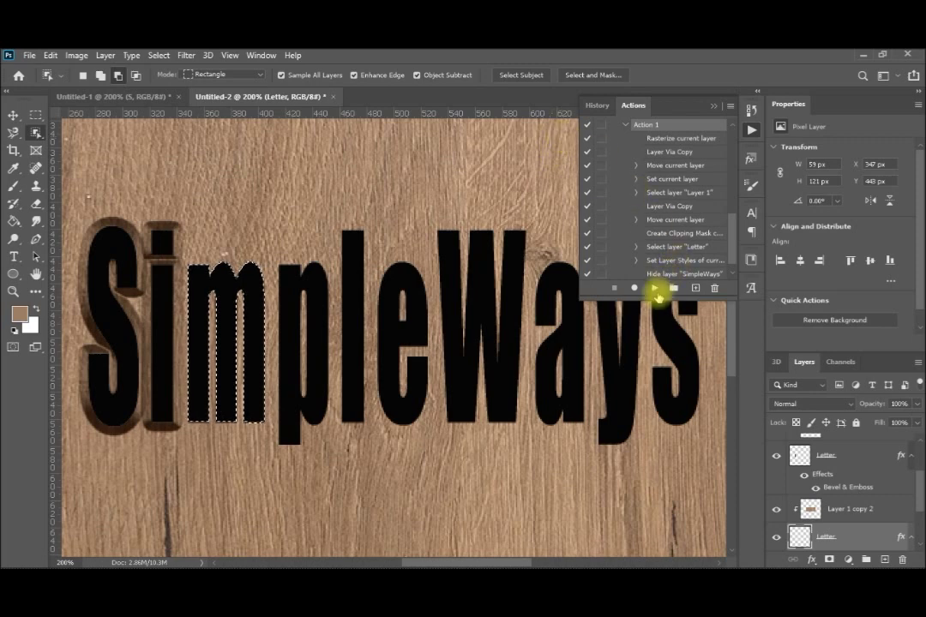
click(656, 290)
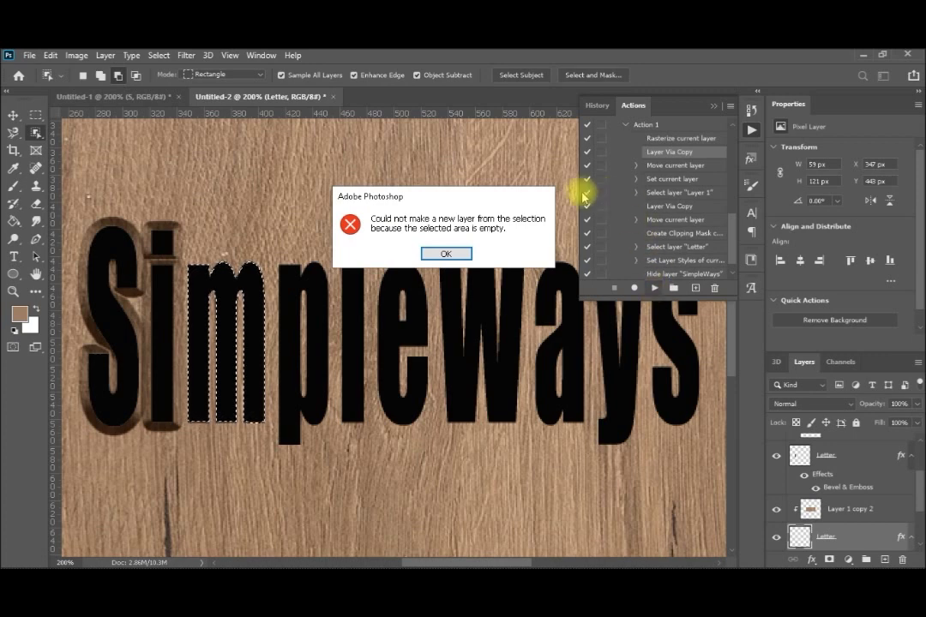
click(447, 254)
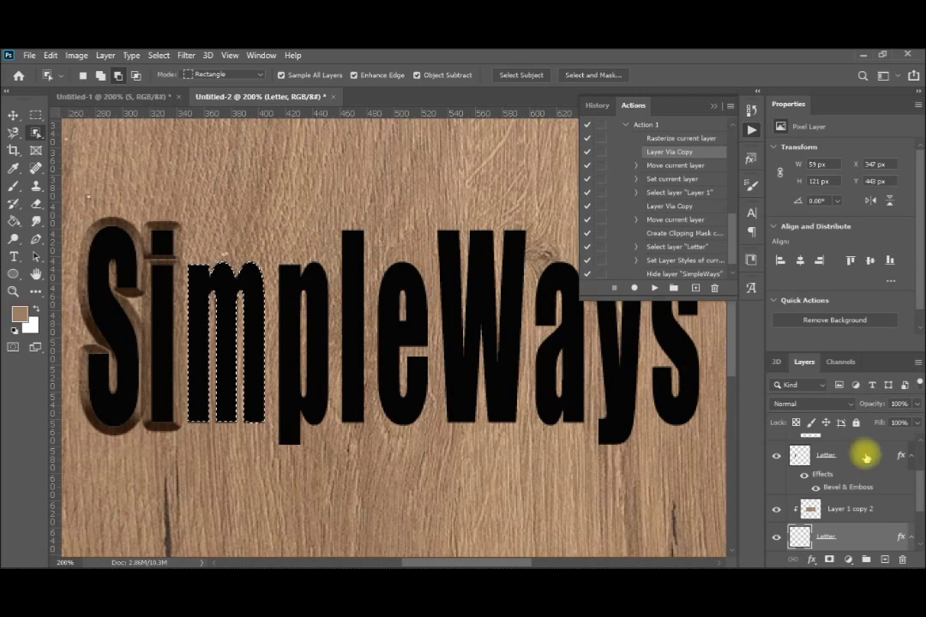
Make the rasterized SimpleWays layer active and play Action 1 from its beginning on the selected m.
drag(917, 502, 919, 450)
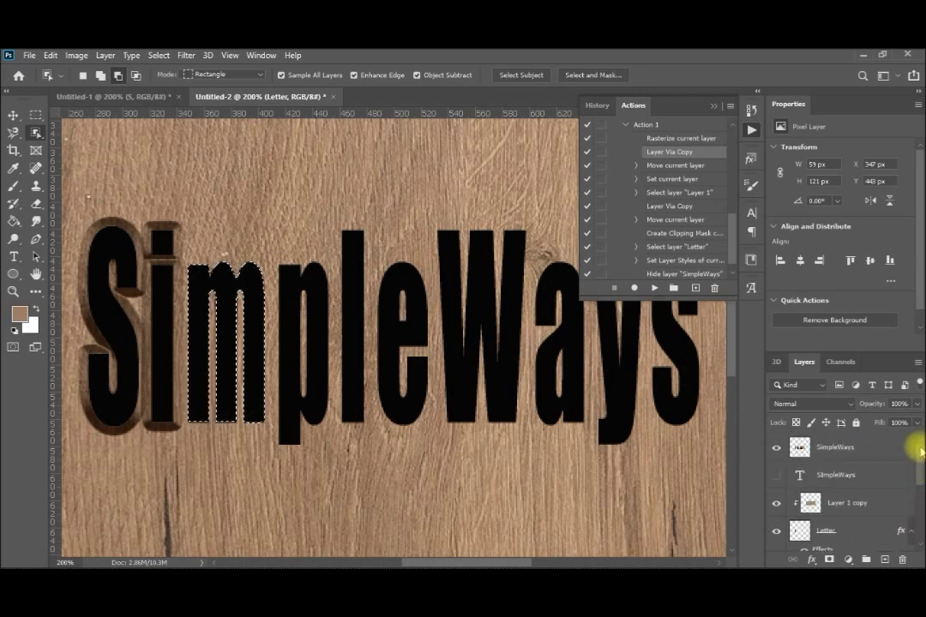
click(843, 450)
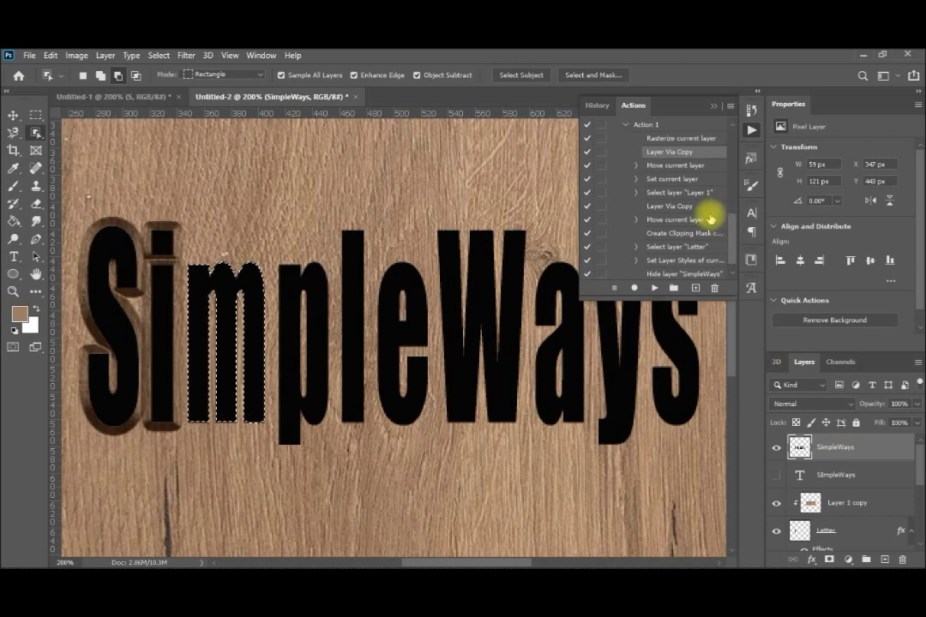
click(646, 125)
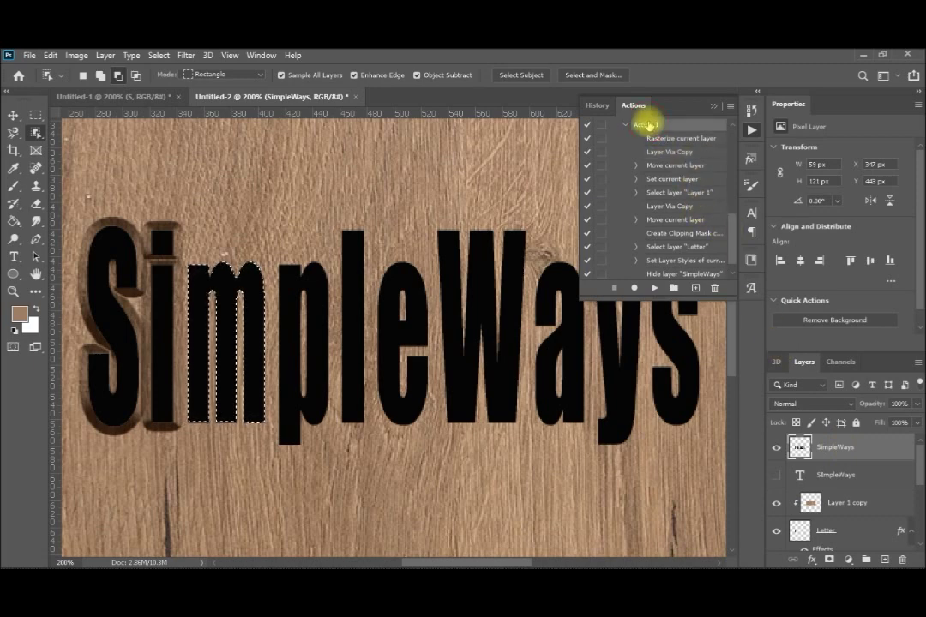
click(654, 288)
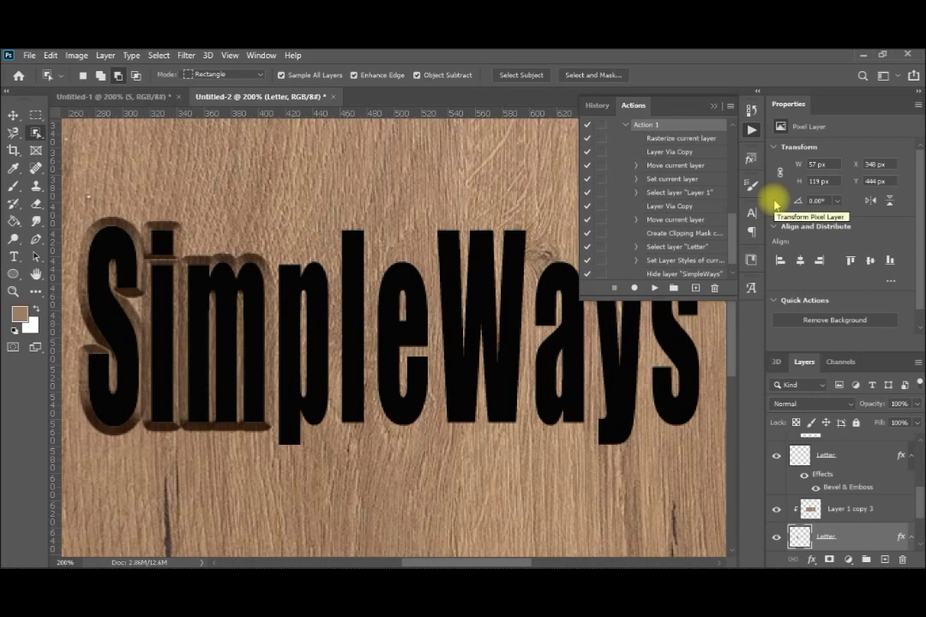
Set the action playback performance to Accelerated.
click(730, 107)
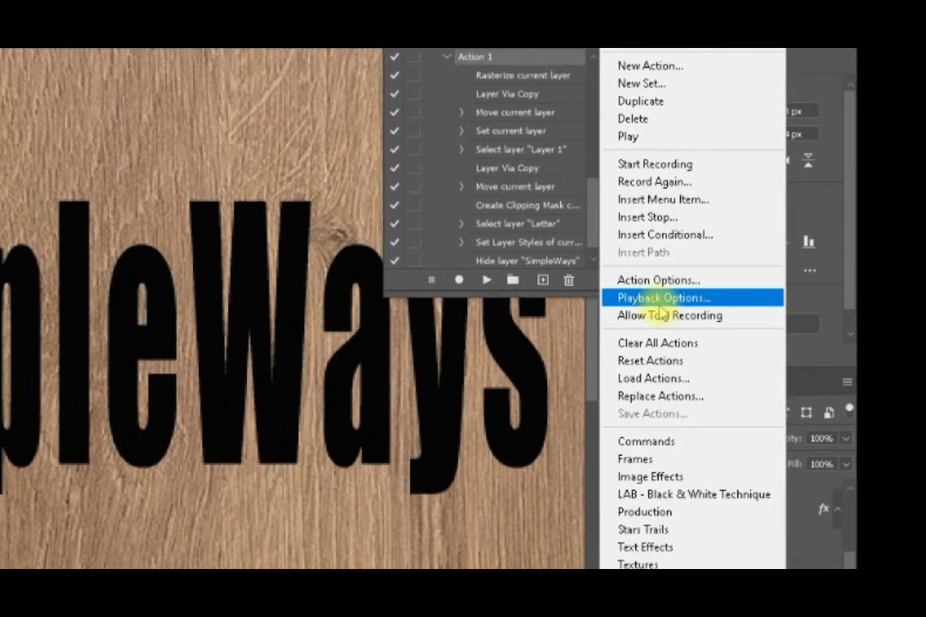
click(660, 299)
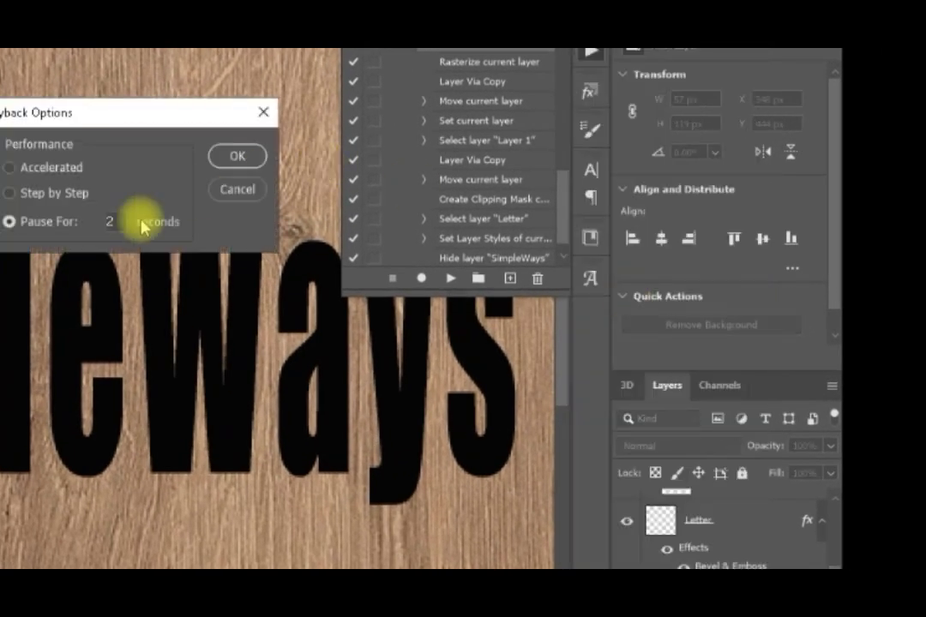
click(11, 169)
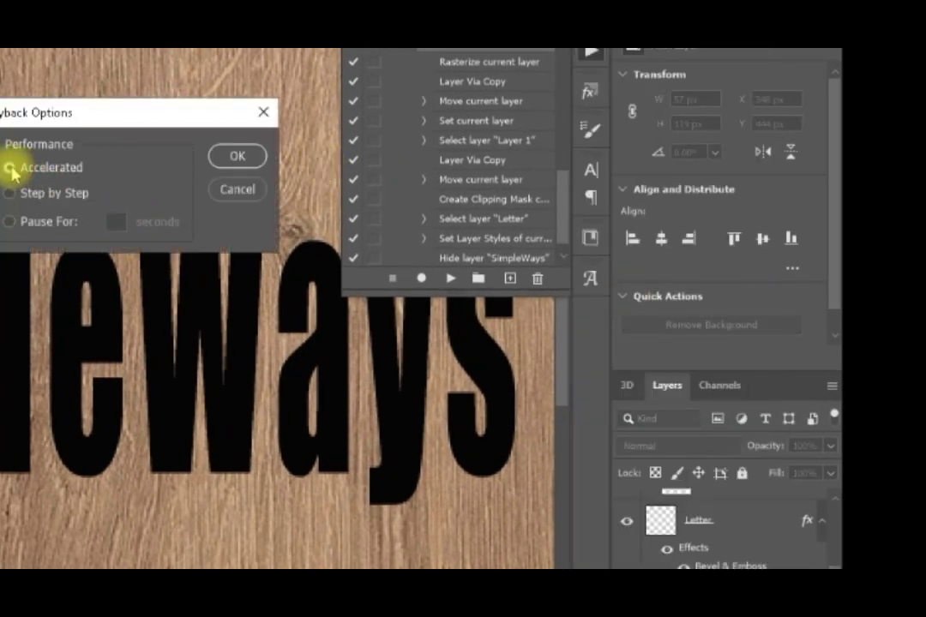
click(229, 156)
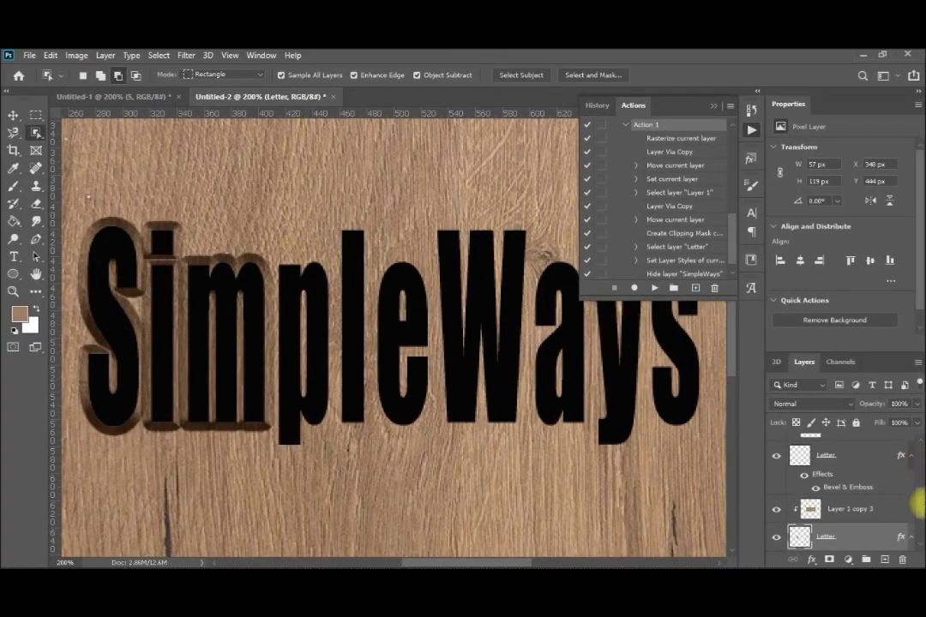
Select the letter p on the rasterized SimpleWays layer, excluding its inner opening, and play Action 1 on it.
drag(915, 500, 919, 439)
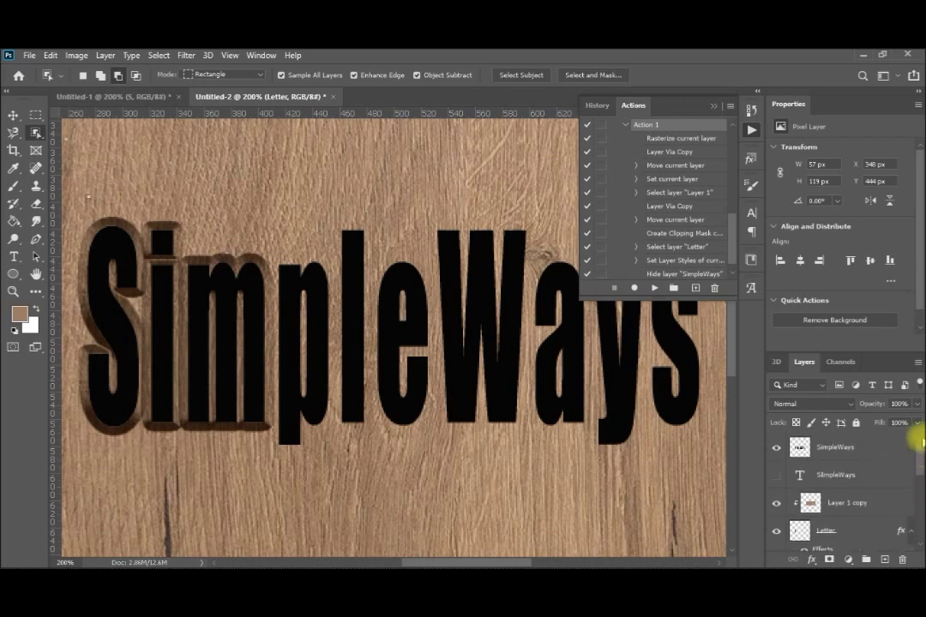
click(819, 446)
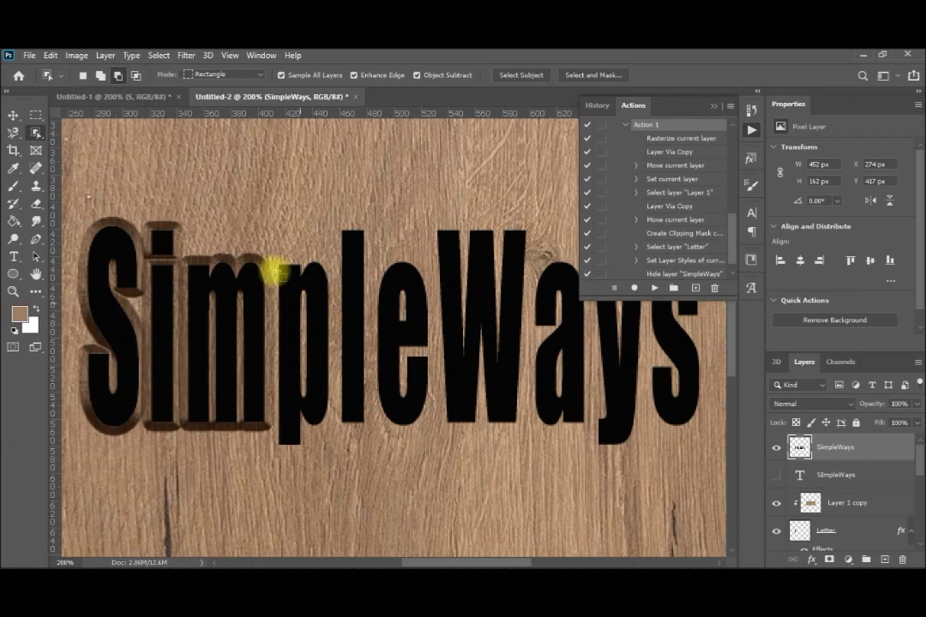
drag(274, 257, 330, 451)
drag(296, 292, 310, 399)
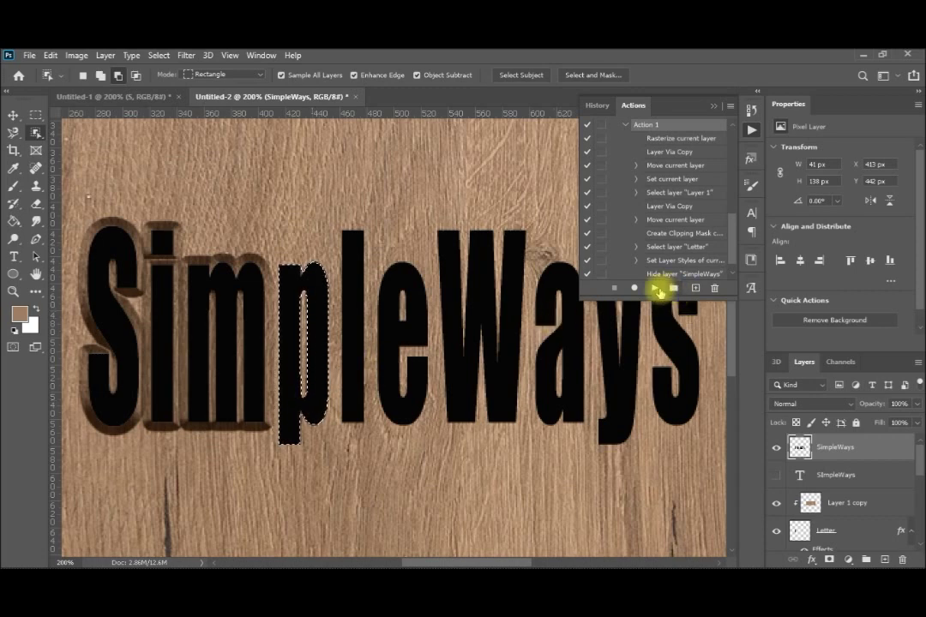
click(652, 289)
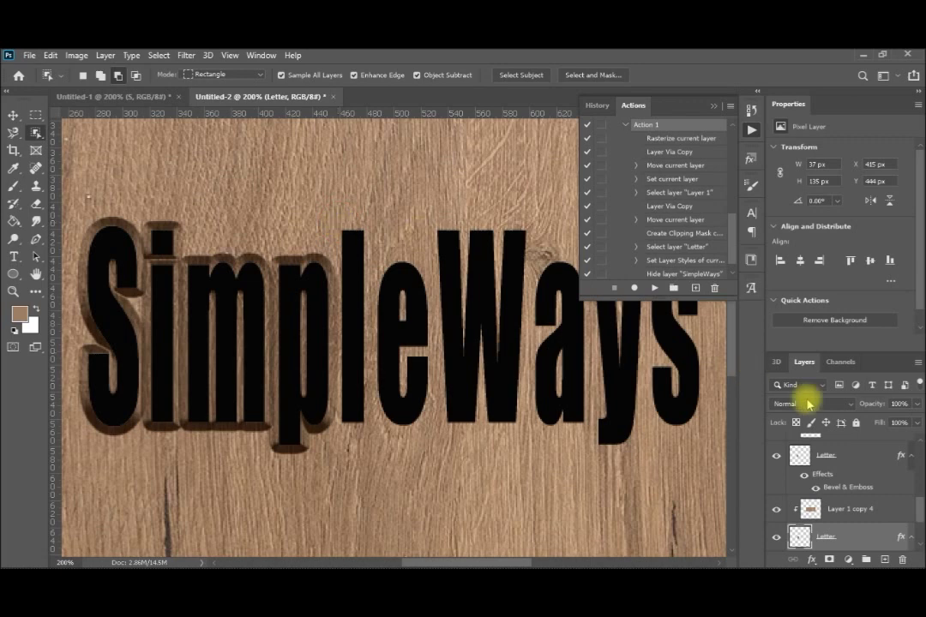
Record the selection of the rasterized SimpleWays layer into Action 1 after the Hide layer step, and stop recording.
drag(920, 508, 919, 439)
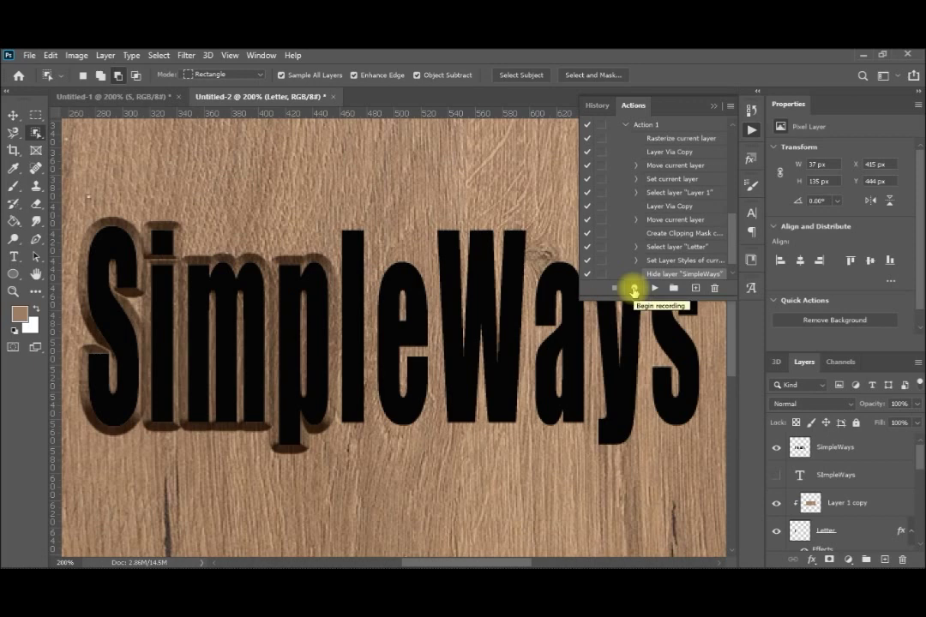
click(633, 289)
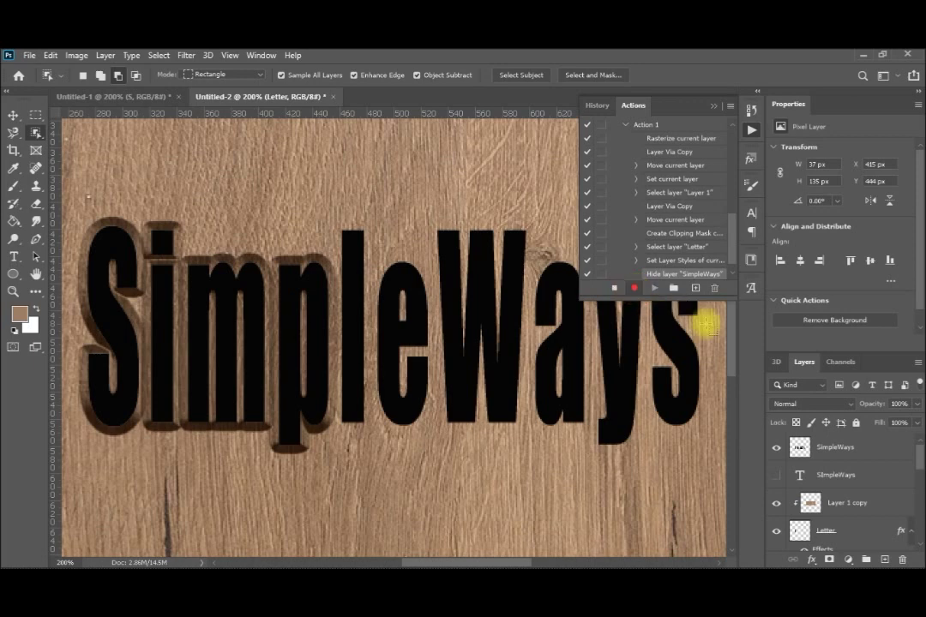
click(828, 449)
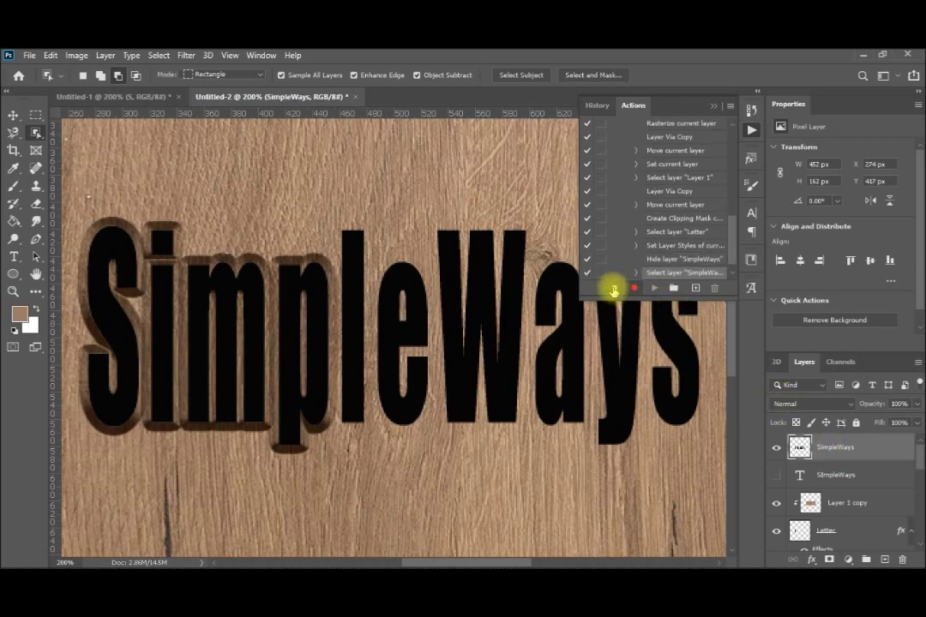
click(614, 290)
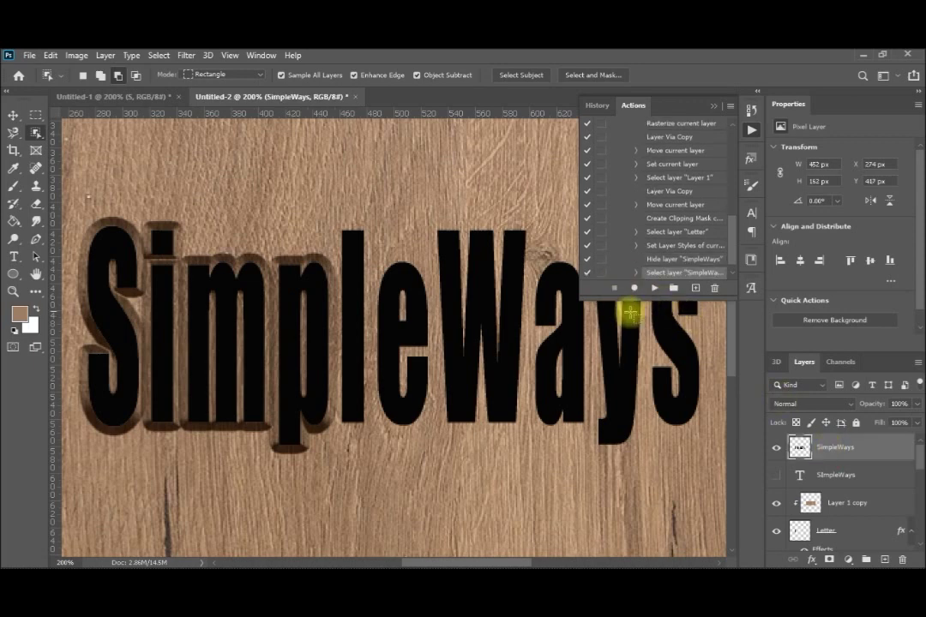
mouse_move(733, 242)
mouse_down()
mouse_move(734, 176)
mouse_move(728, 225)
mouse_up()
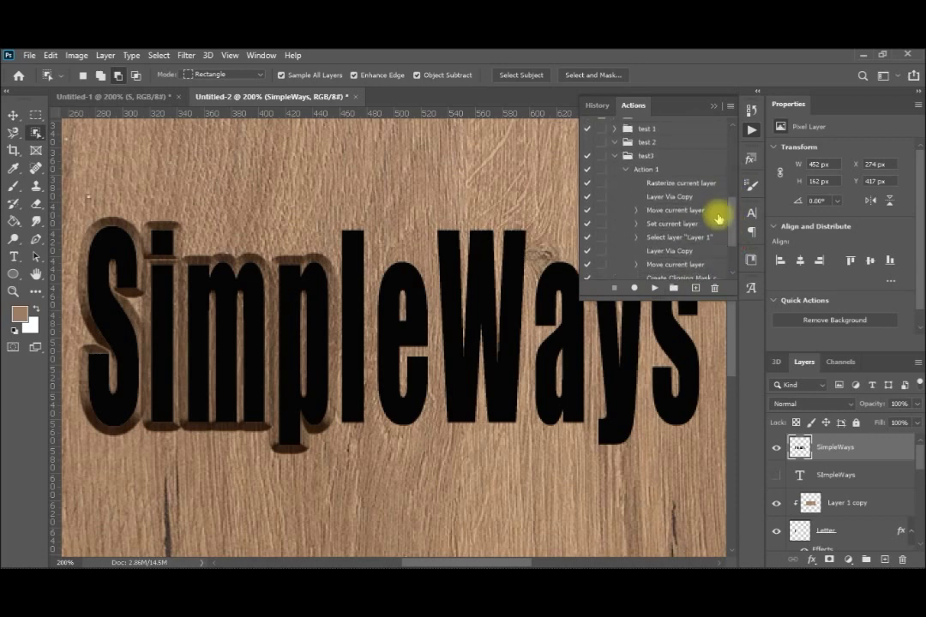
Select the letter l on the rasterized SimpleWays layer and play Action 1 on it.
click(647, 172)
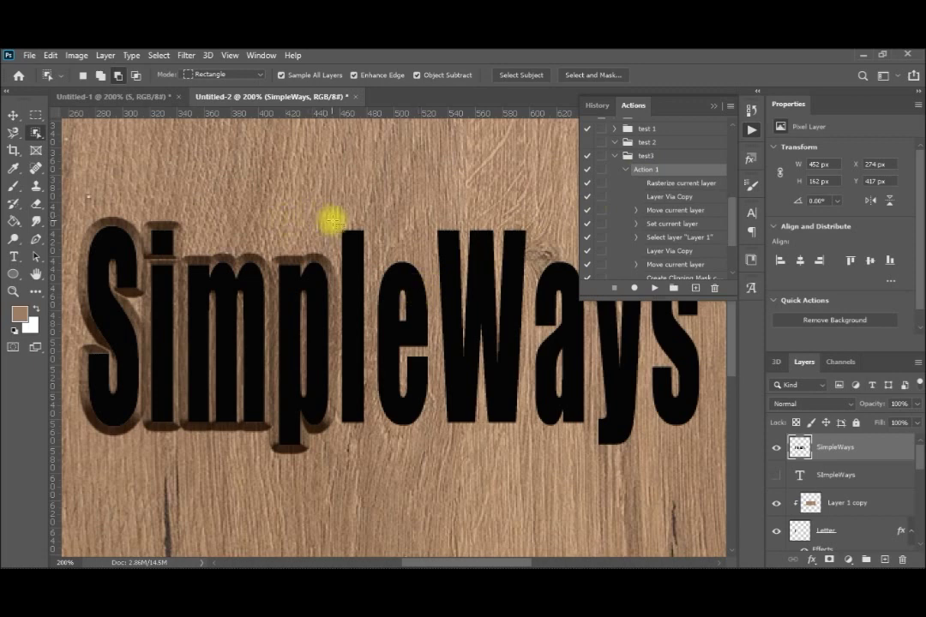
drag(334, 220, 374, 429)
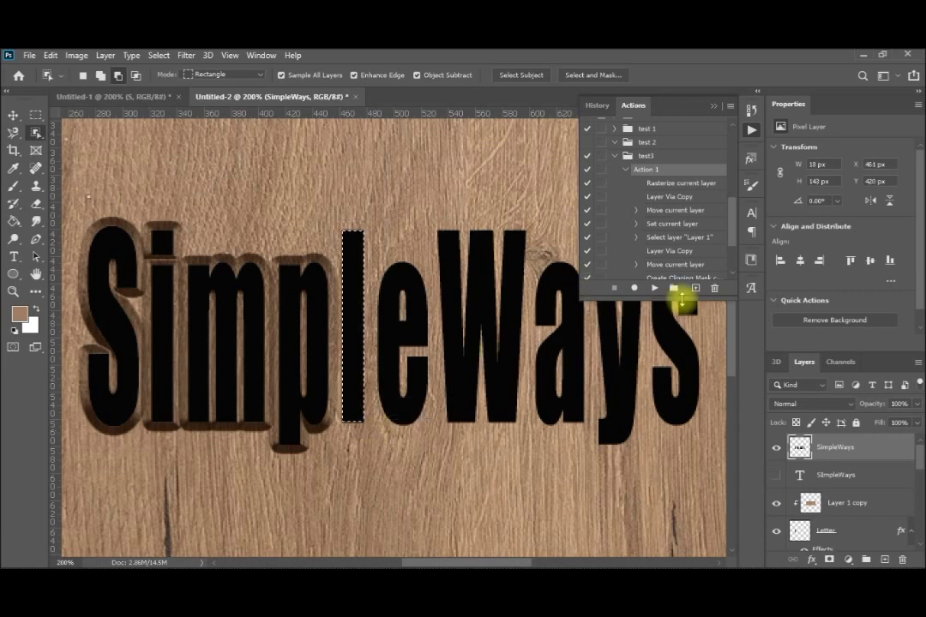
click(654, 289)
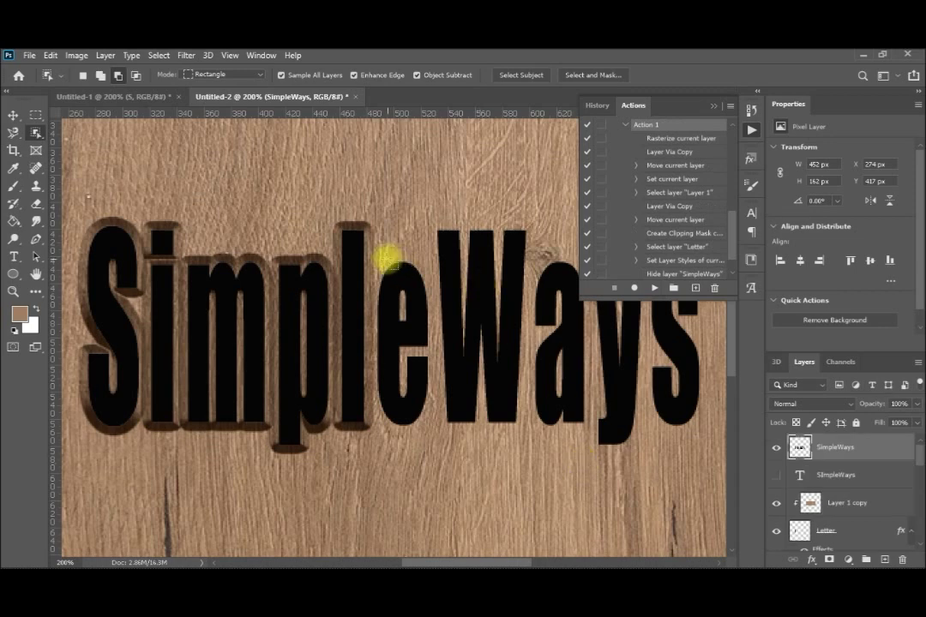
Select the letter e, excluding its inner opening and side gap, and play Action 1 on it.
drag(388, 331, 432, 423)
drag(399, 286, 429, 411)
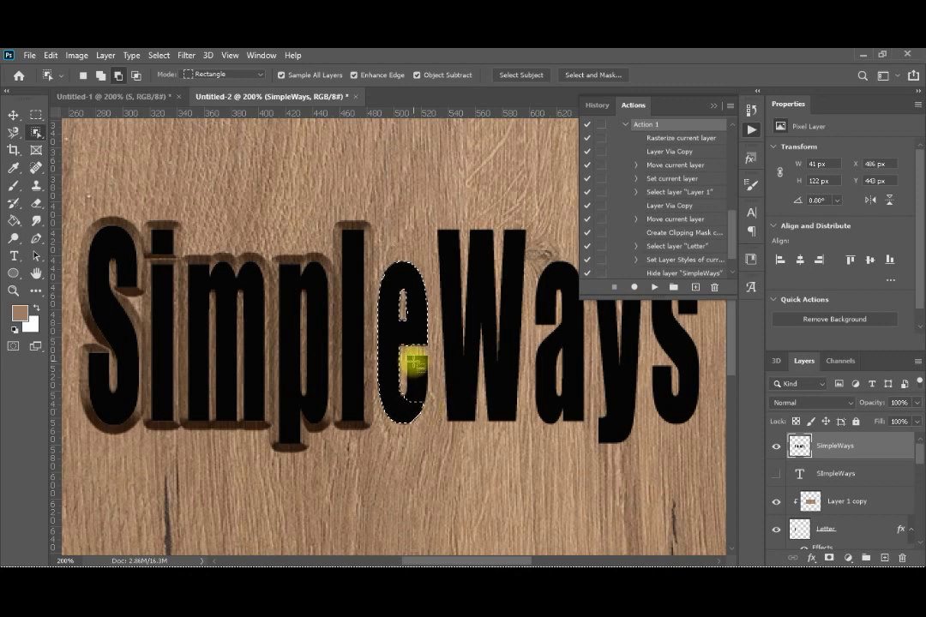
drag(406, 350, 427, 406)
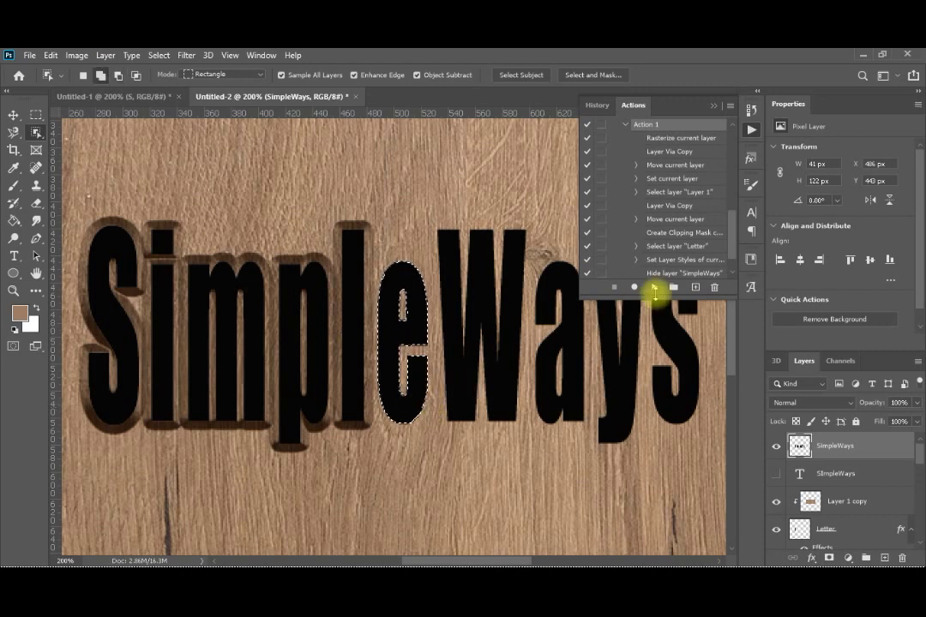
click(654, 287)
Select the letter W, subtract the gaps between its strokes, and play Action 1 on it.
drag(435, 227, 538, 405)
click(119, 75)
drag(454, 282, 473, 352)
drag(496, 290, 488, 377)
click(654, 287)
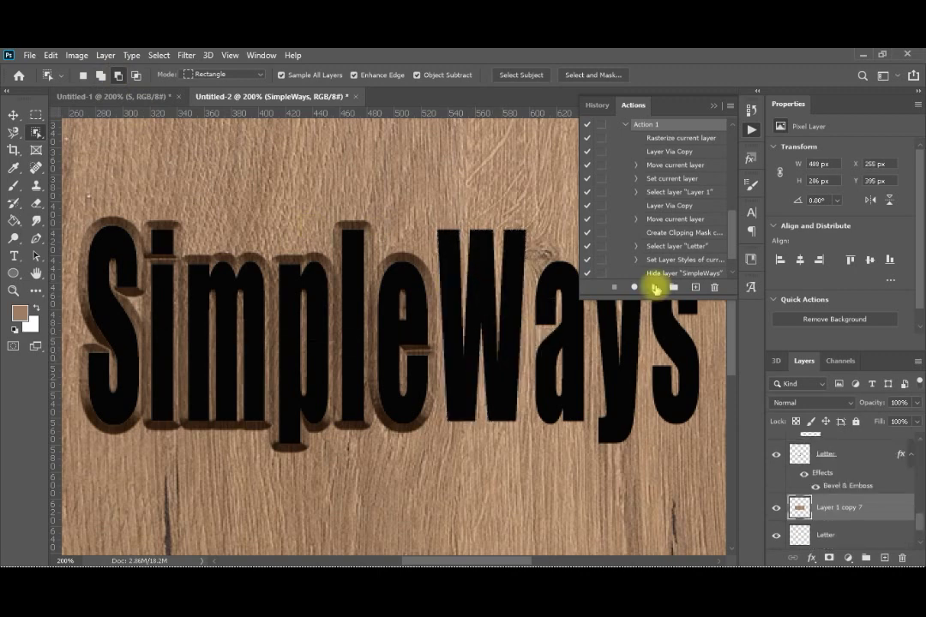
Select the letter a, excluding its inner opening, and play Action 1 on it.
scroll(727, 330, up, 2)
drag(541, 347, 557, 396)
drag(592, 531, 589, 521)
drag(550, 376, 568, 482)
click(654, 287)
Select the letters y and s one after the other, playing Action 1 on each.
drag(597, 344, 642, 523)
drag(611, 383, 626, 442)
click(654, 287)
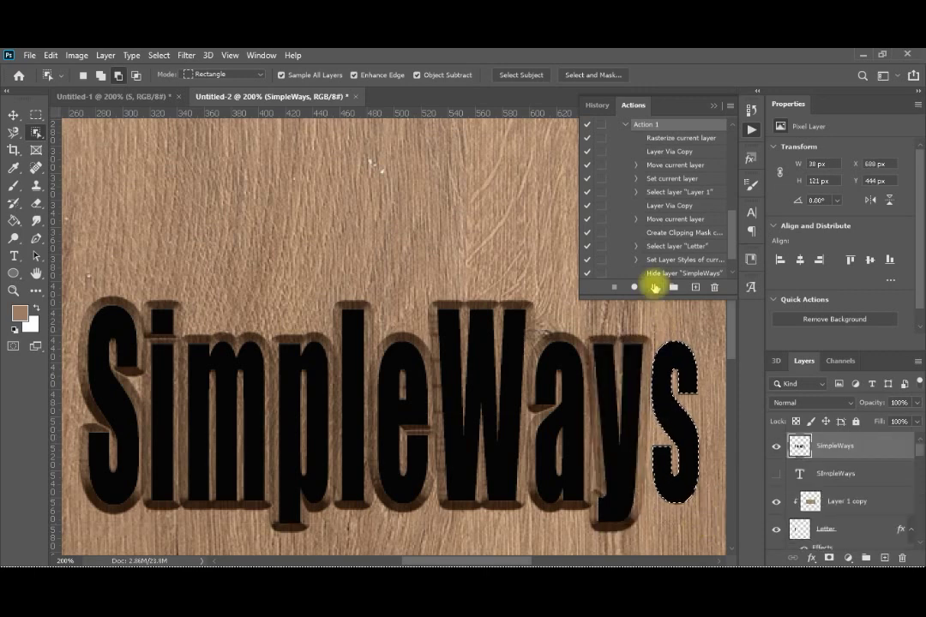
click(654, 287)
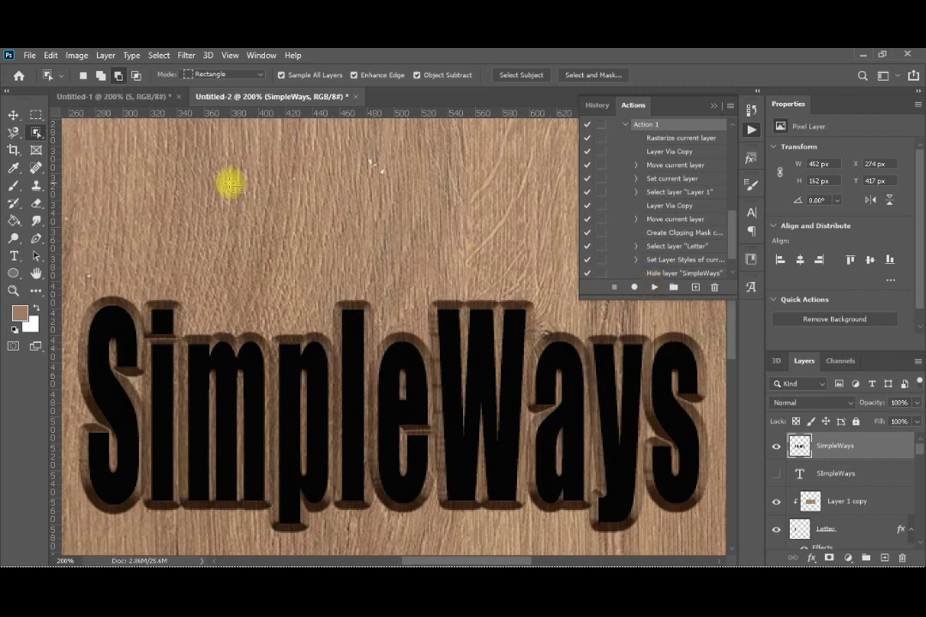
Hide the rasterized SimpleWays layer and nudge the Letter layer of the carved final s right to X 694 px.
click(13, 114)
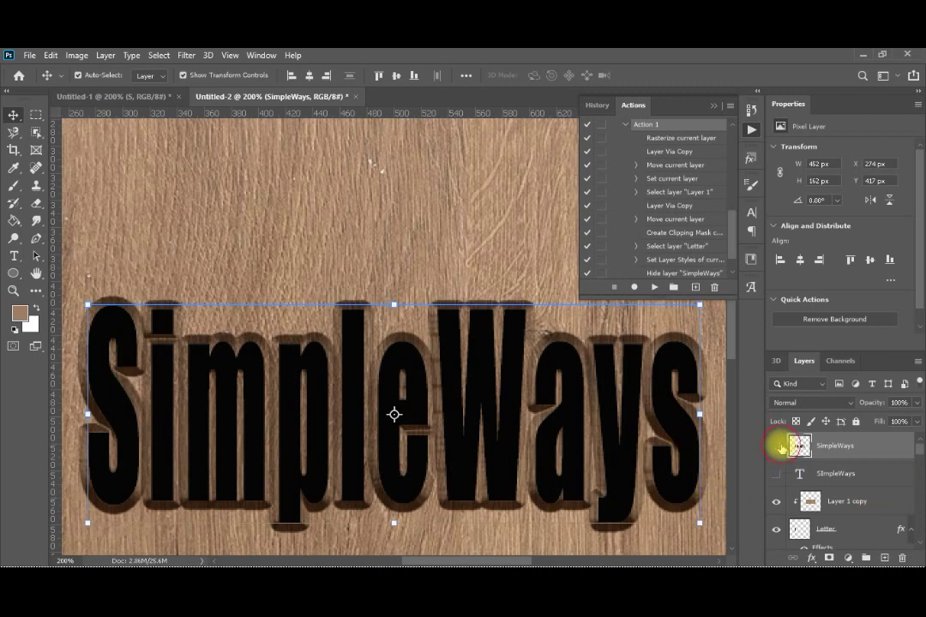
click(778, 446)
click(679, 457)
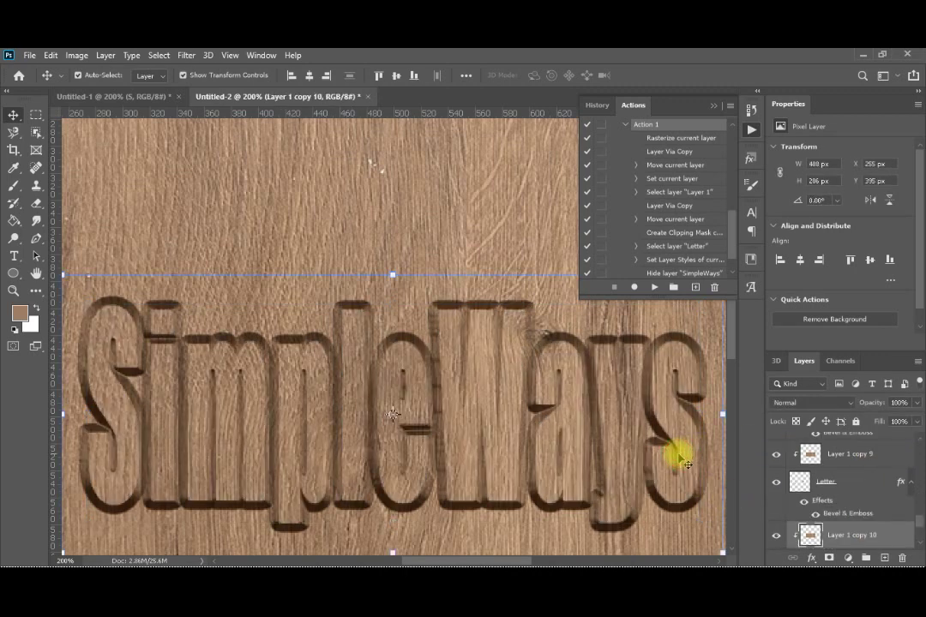
click(668, 472)
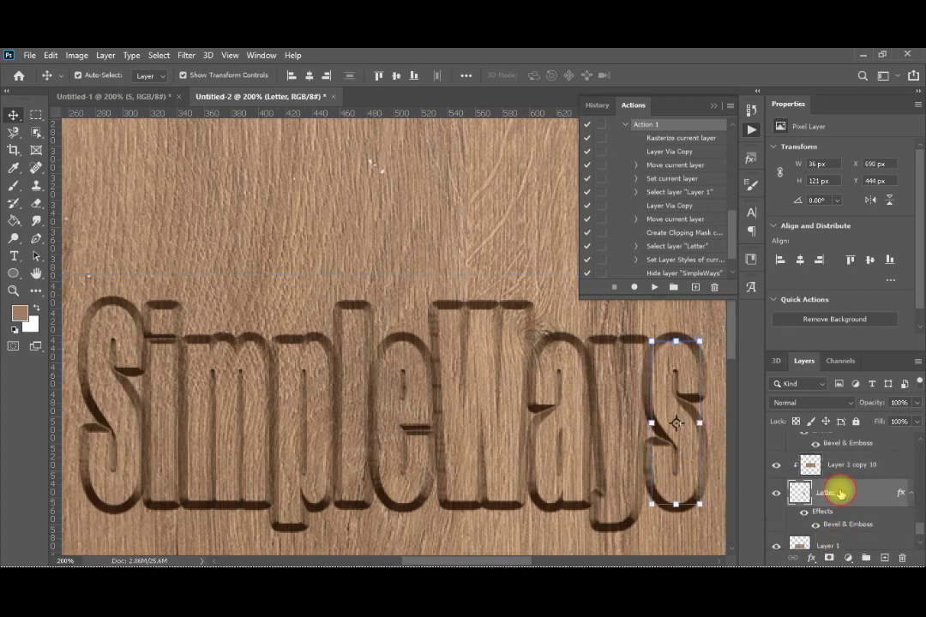
key(Right)
key(Right)
key(Right)
key(Right)
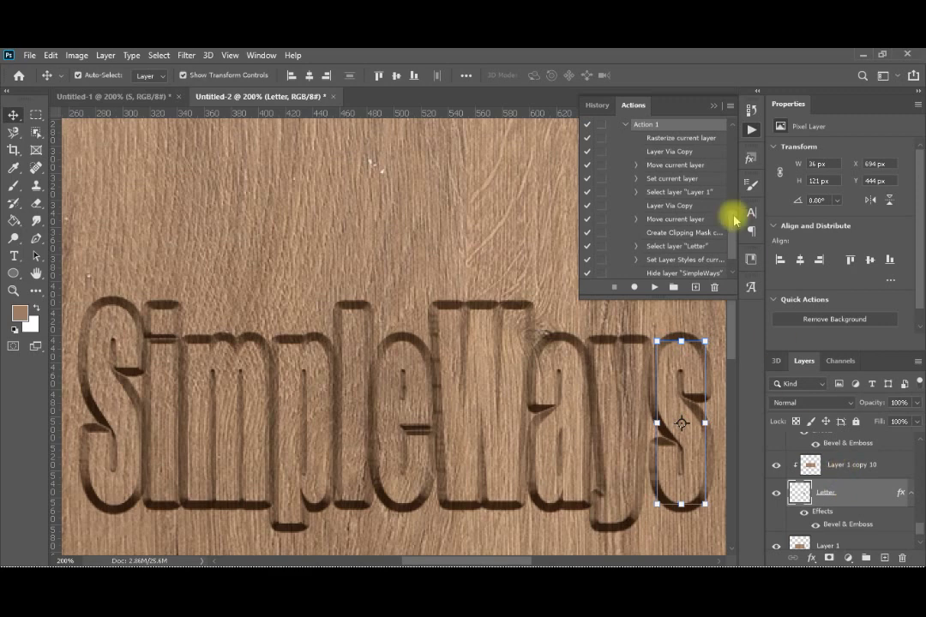
Collapse the action list, show the Timeline and create a video timeline from the layers.
click(716, 108)
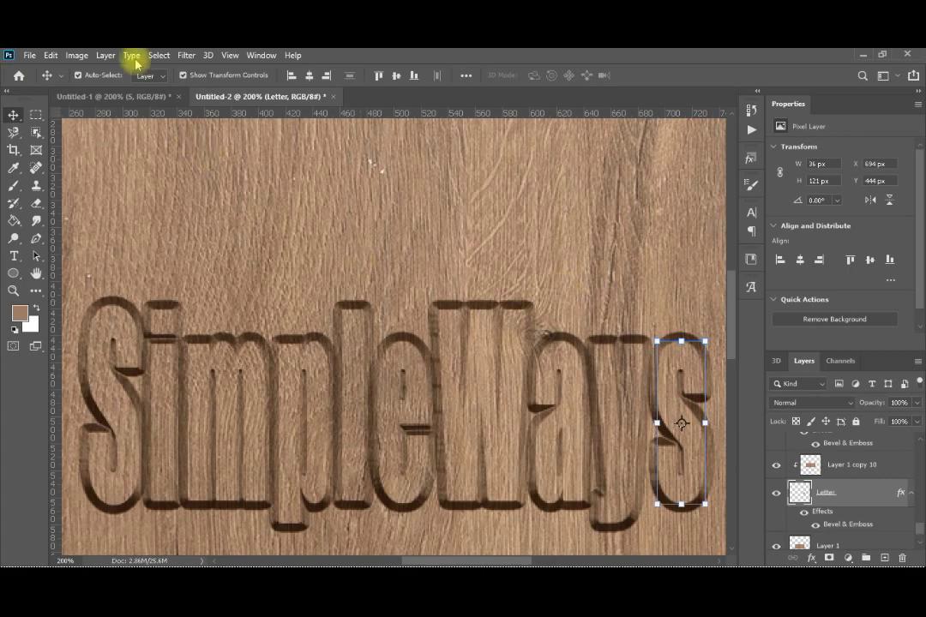
click(258, 55)
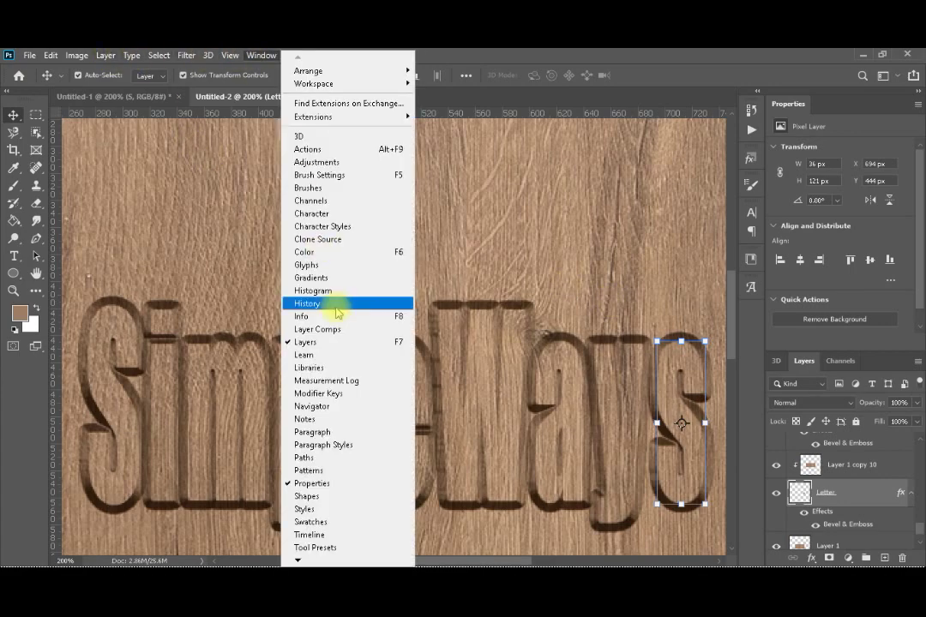
click(349, 536)
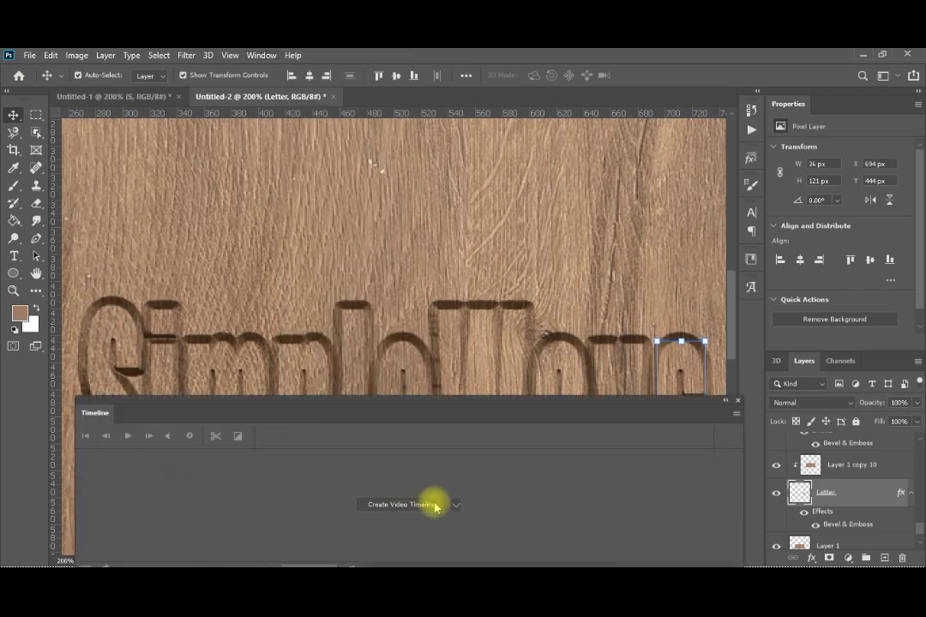
click(446, 506)
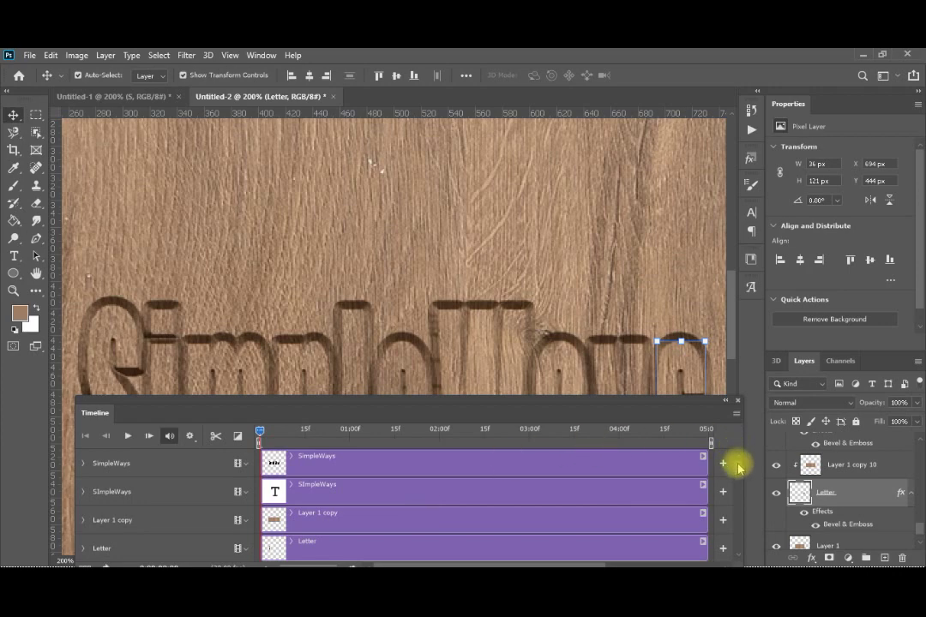
Expand the Letter track of the capital S and enable Style and Opacity keyframing at the timeline start.
mouse_move(738, 465)
mouse_down()
mouse_move(735, 516)
mouse_move(737, 464)
mouse_move(736, 473)
mouse_up()
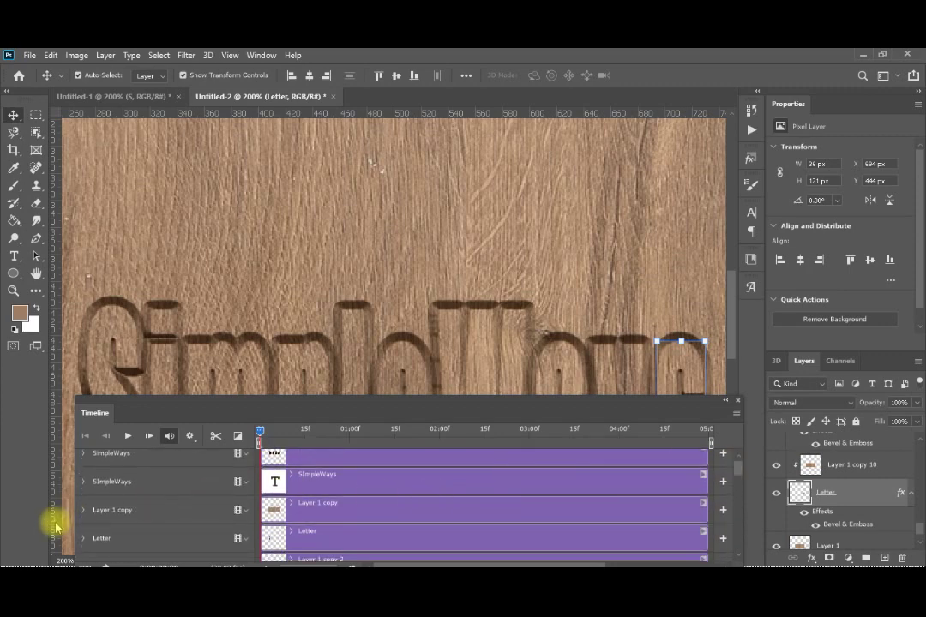
click(80, 512)
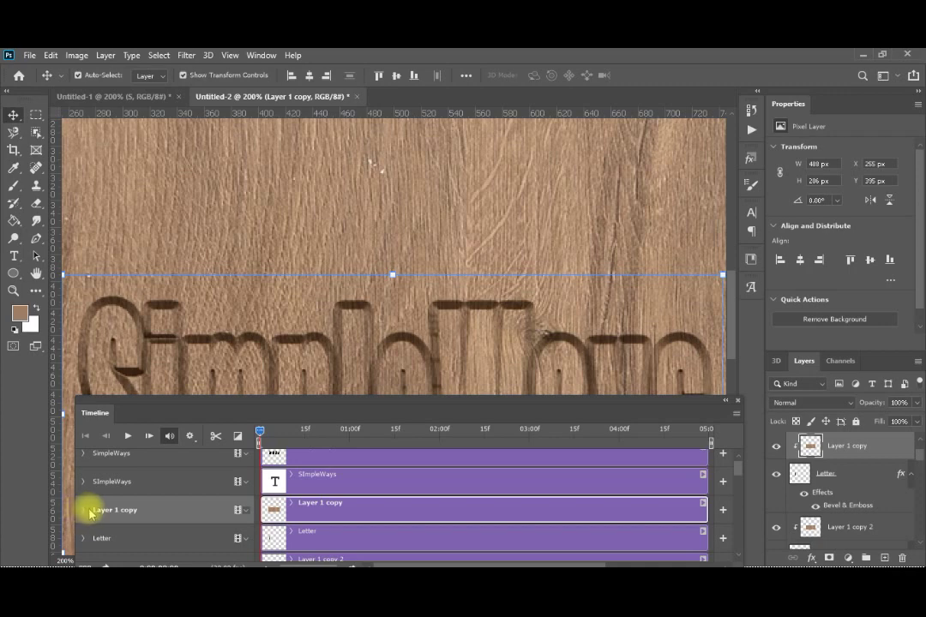
click(80, 538)
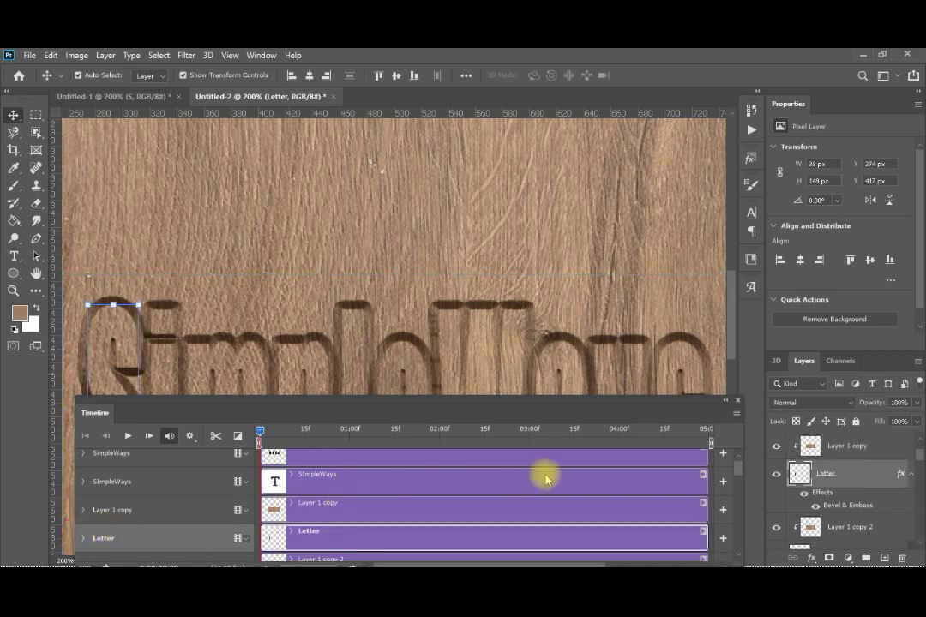
scroll(725, 472, down, 3)
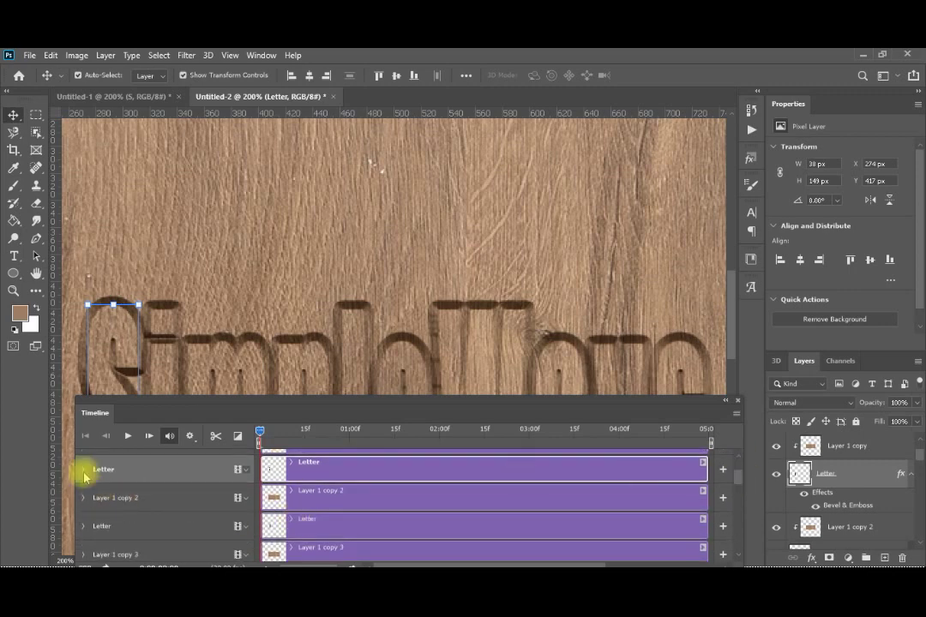
click(84, 471)
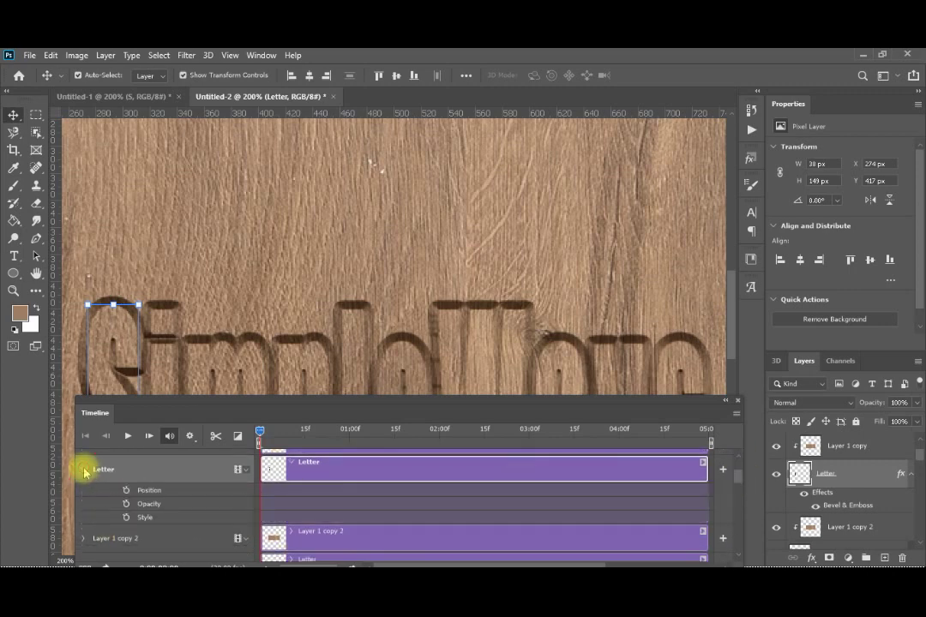
click(127, 518)
click(127, 505)
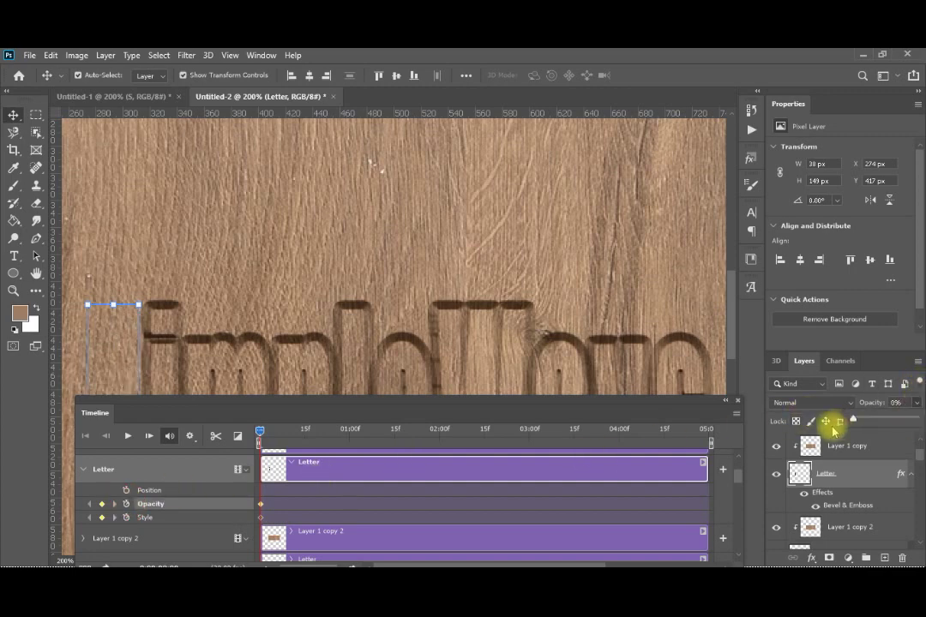
Keyframe the opacity of the S's Letter layer at 0% at the start and 100% at 01:00f.
click(102, 509)
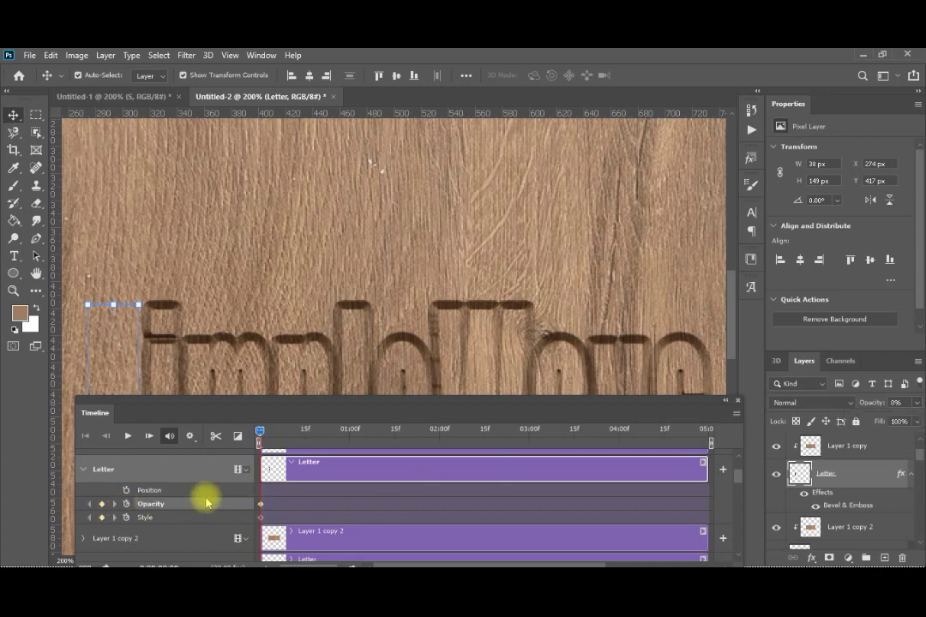
drag(262, 433, 349, 431)
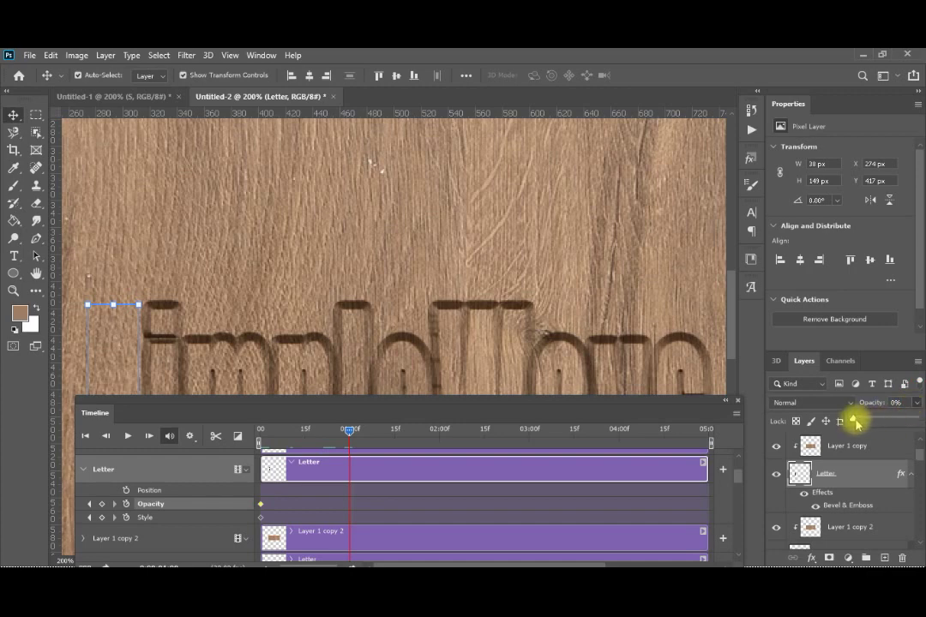
drag(856, 420, 916, 422)
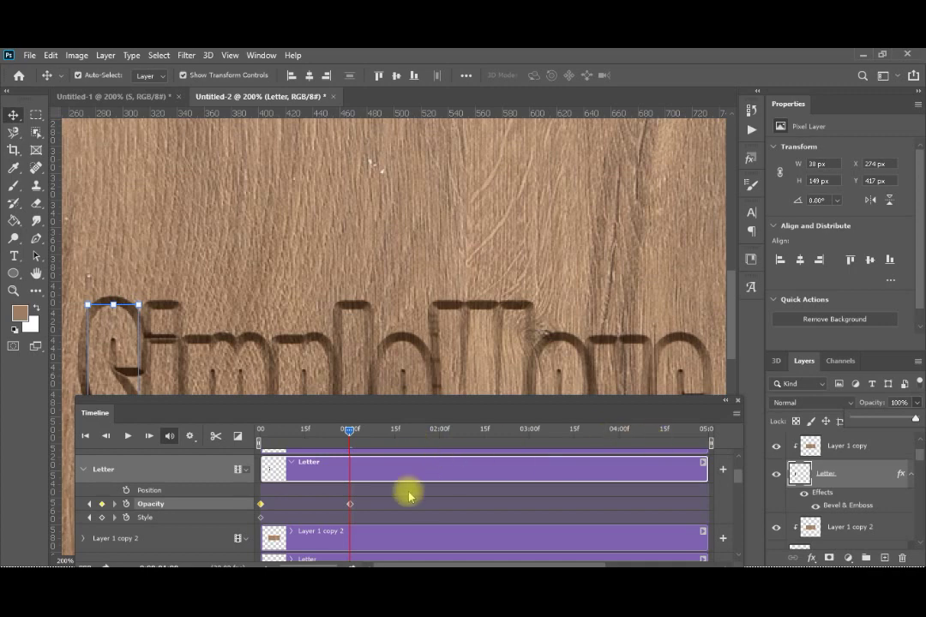
Keyframe the opacity of Layer 1 copy 2 at 0% at the start, adding keyframes at 01:00f and 100% at 01:15f.
click(168, 364)
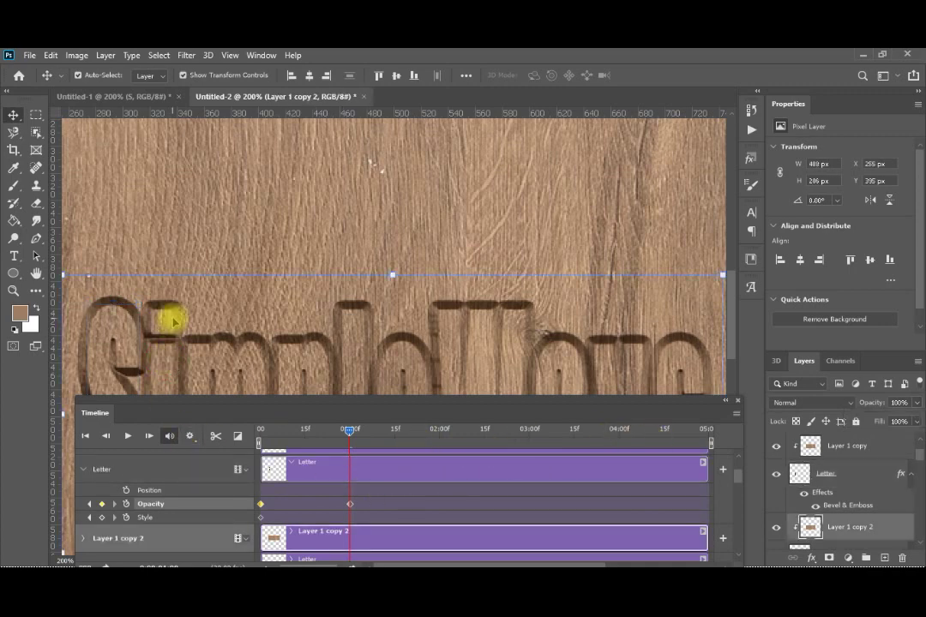
scroll(322, 506, down, 1)
click(83, 481)
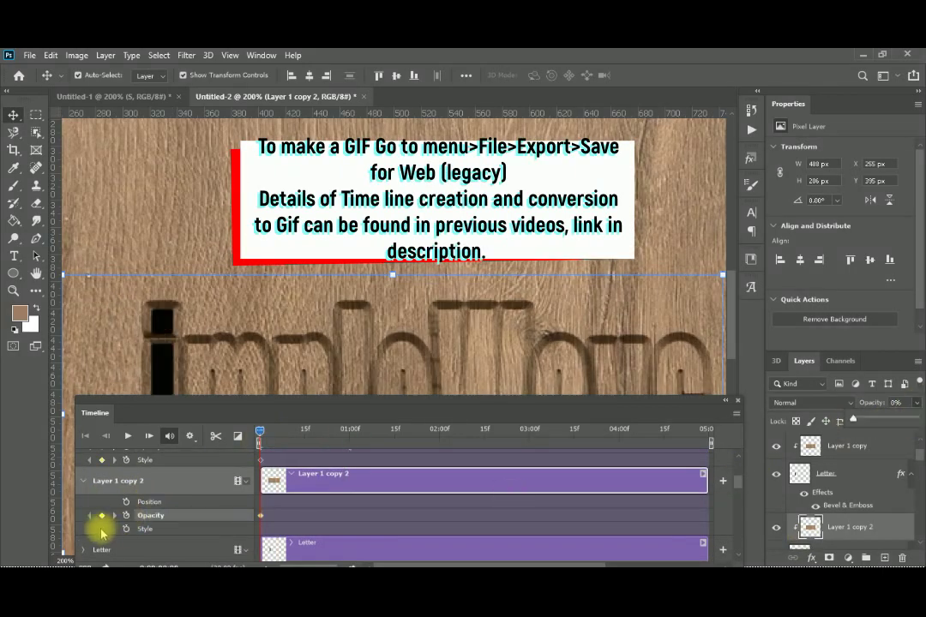
drag(258, 434, 351, 509)
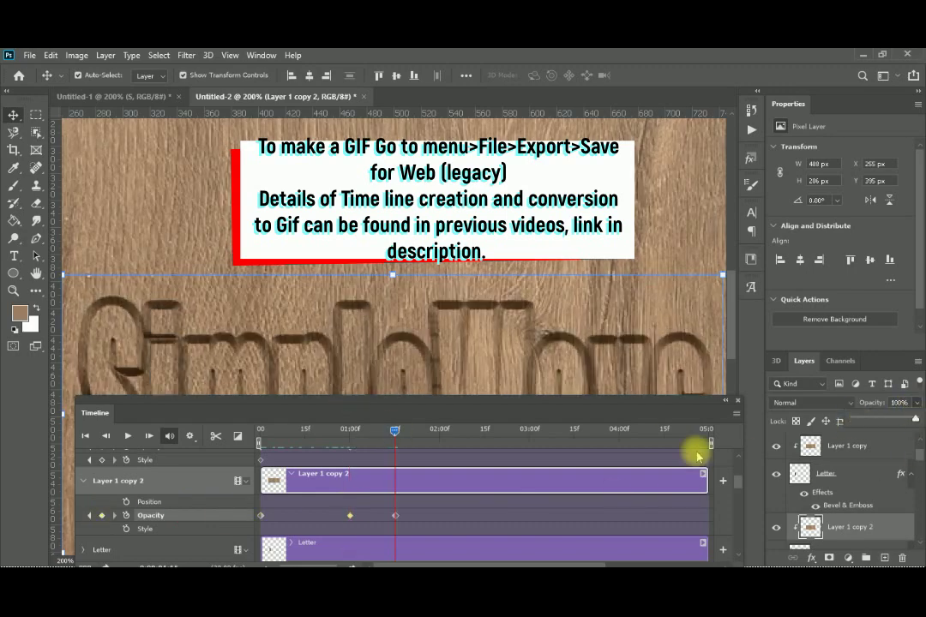
Delete the existing opacity keyframes on the Letter track of the e.
scroll(917, 454, up, 1)
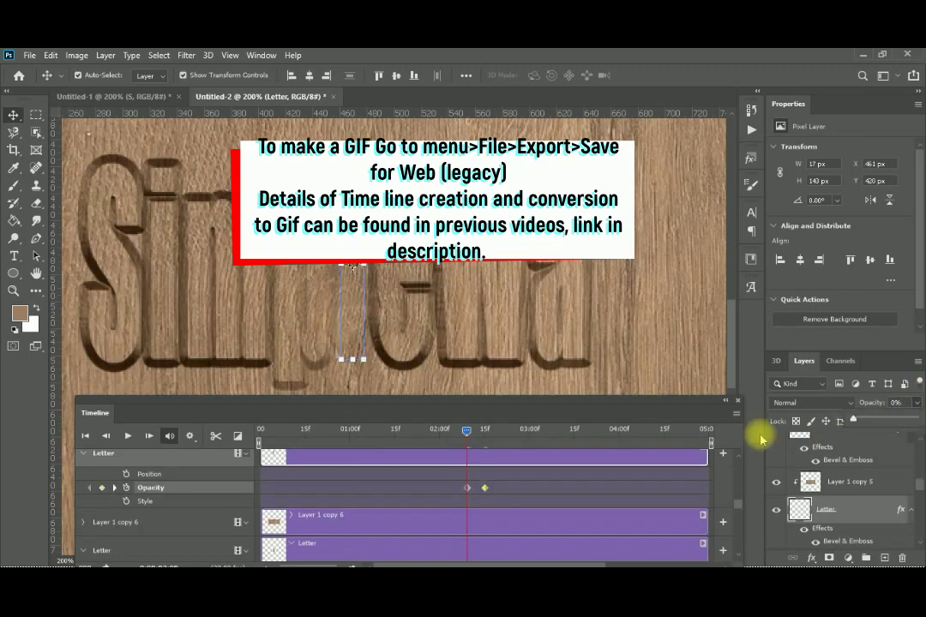
click(257, 433)
scroll(739, 514, down, 1)
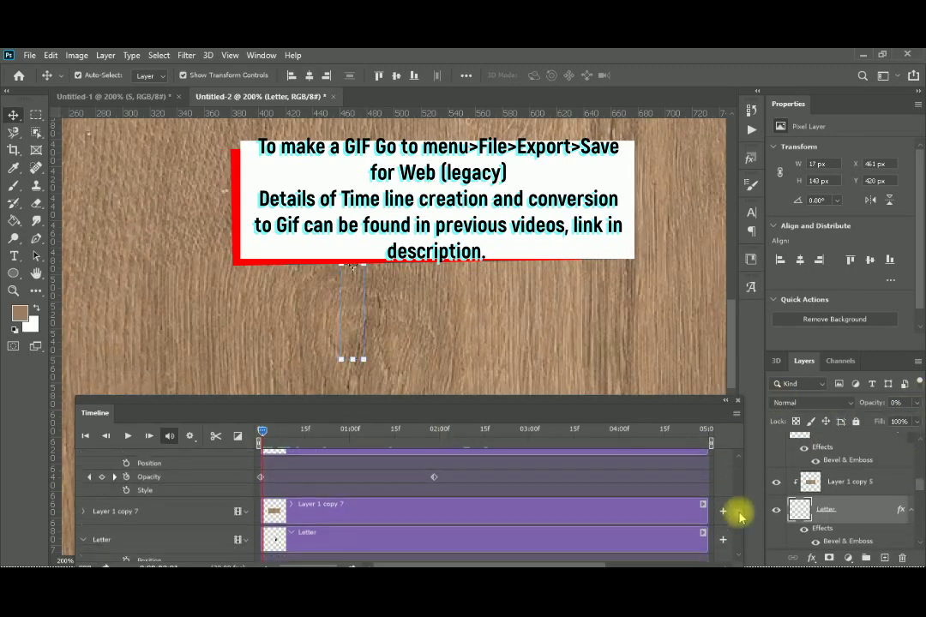
scroll(739, 515, down, 1)
drag(261, 431, 493, 430)
click(140, 526)
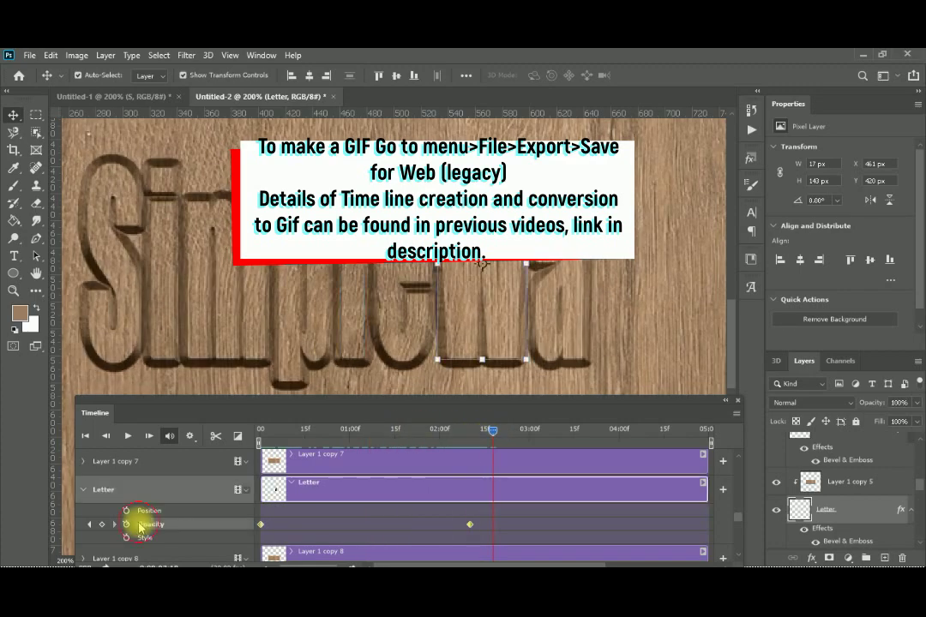
click(738, 455)
click(149, 484)
right_click(435, 484)
click(482, 391)
Re-enable opacity keyframing on the e's Letter layer, set its opacity to 0% and add a keyframe at the timeline start.
mouse_move(493, 432)
mouse_down()
mouse_move(514, 431)
mouse_move(477, 431)
mouse_up()
click(126, 483)
click(916, 404)
drag(913, 417, 836, 417)
drag(477, 432, 262, 442)
click(102, 483)
Replace the W's opacity keyframes with a new one at the timeline start set to 0% opacity.
drag(738, 514, 738, 519)
click(149, 513)
mouse_move(260, 431)
mouse_down()
mouse_move(444, 432)
mouse_move(262, 441)
mouse_up()
right_click(469, 512)
click(500, 421)
click(126, 513)
click(917, 403)
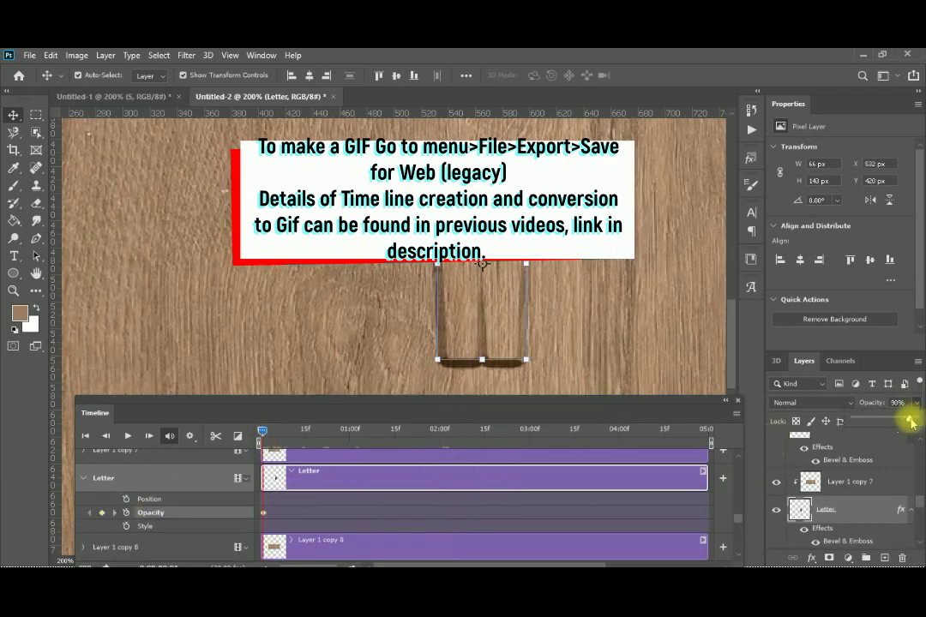
drag(913, 420, 842, 418)
Add an opacity keyframe to the W at about 02:26f and set its opacity to 100% at about 03:08f.
drag(262, 431, 554, 432)
click(102, 512)
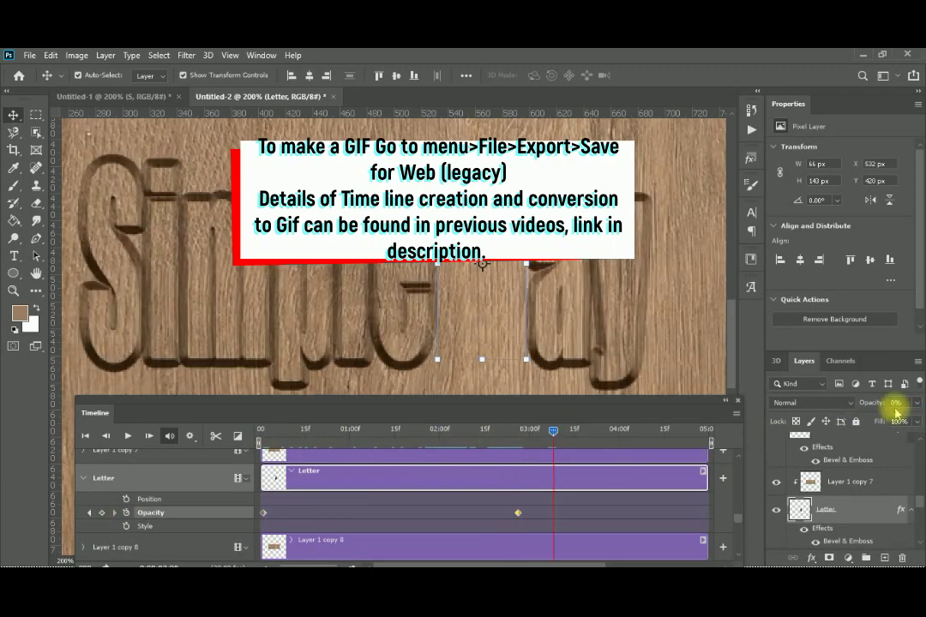
click(916, 403)
drag(842, 418, 913, 419)
Delete the opacity keyframes on the Letter track of the a.
drag(738, 518, 738, 526)
click(149, 491)
right_click(262, 492)
click(286, 398)
mouse_move(553, 432)
mouse_down()
mouse_move(260, 441)
mouse_move(356, 428)
mouse_move(588, 435)
mouse_move(553, 435)
mouse_up()
Delete the y's opacity keyframes, re-enable opacity keyframing with 0% opacity, and return the playhead to the timeline start.
scroll(740, 538, up, 2)
right_click(262, 500)
click(294, 411)
click(126, 500)
click(916, 403)
drag(915, 418, 844, 418)
drag(554, 432, 261, 467)
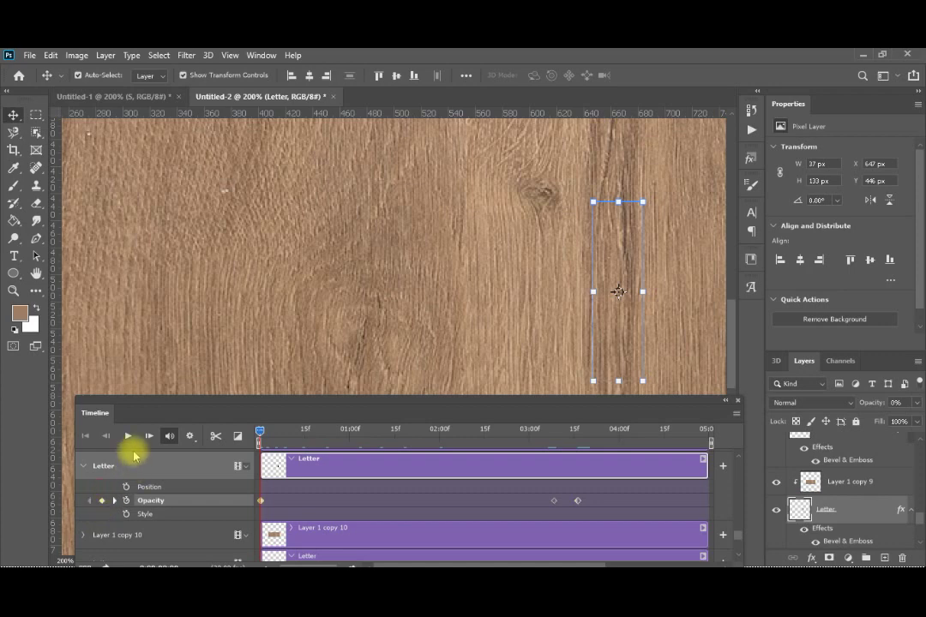
Play back the carved-letter animation, and play it again with the document zoomed out to 100%.
click(132, 437)
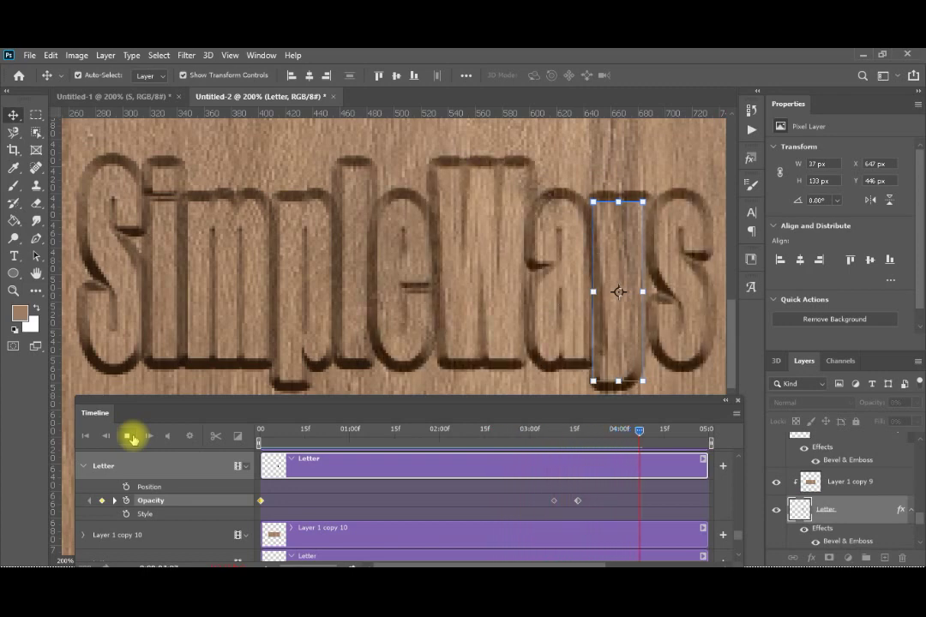
key(ctrl+alt+minus)
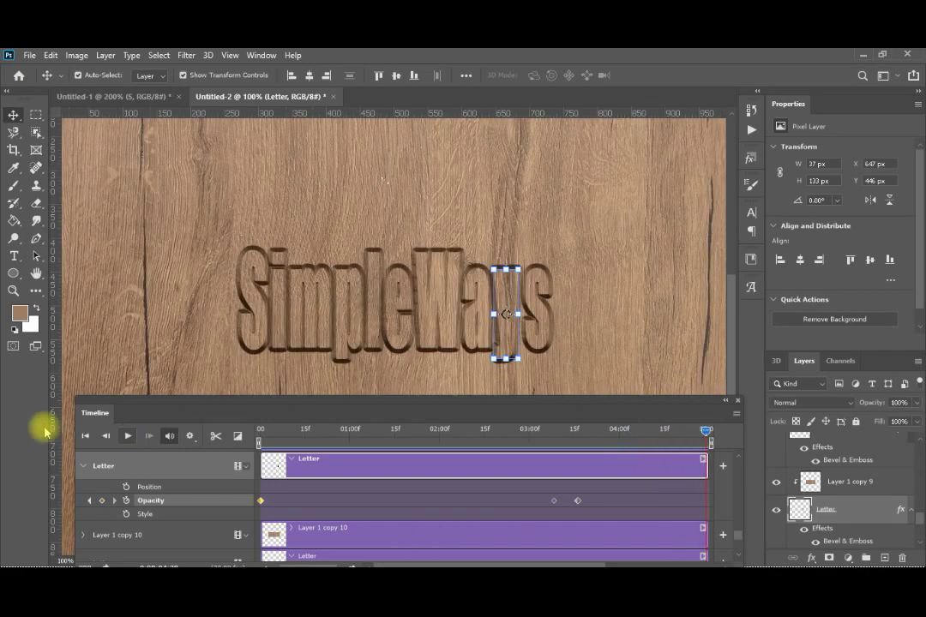
click(128, 437)
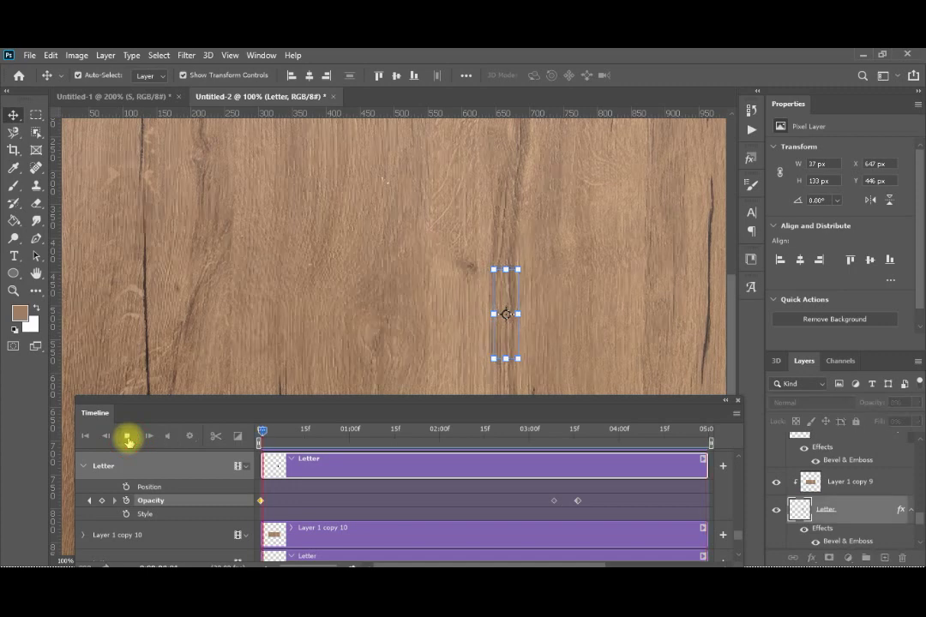